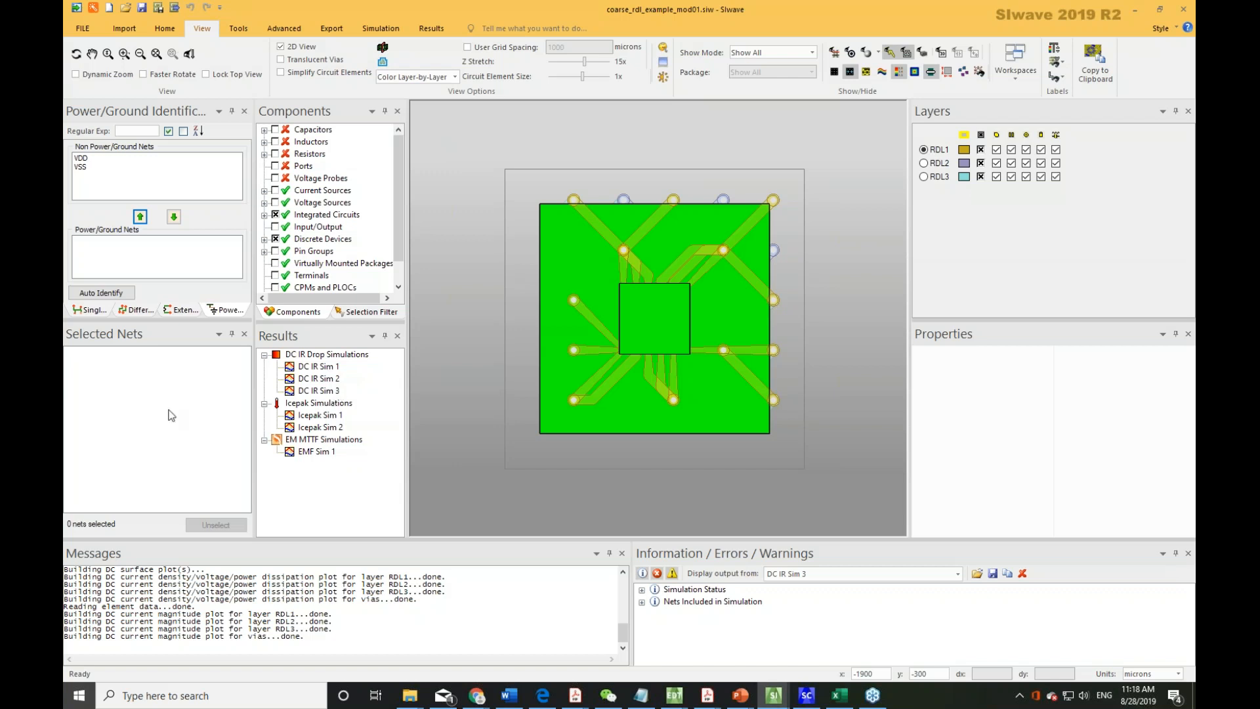
Open the DC IR Sim 3 results and enable every plot type for all layers and vias, then close the dialog.
double_click(309, 392)
drag(653, 363, 426, 276)
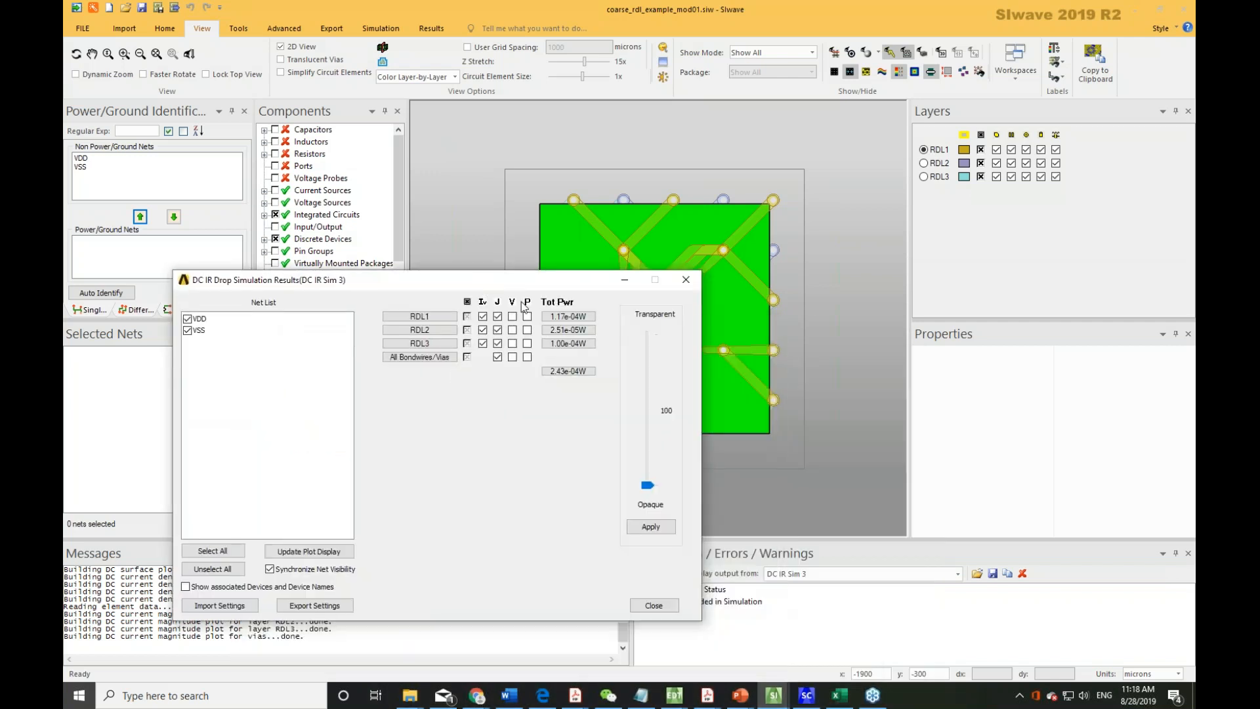
click(483, 303)
click(498, 304)
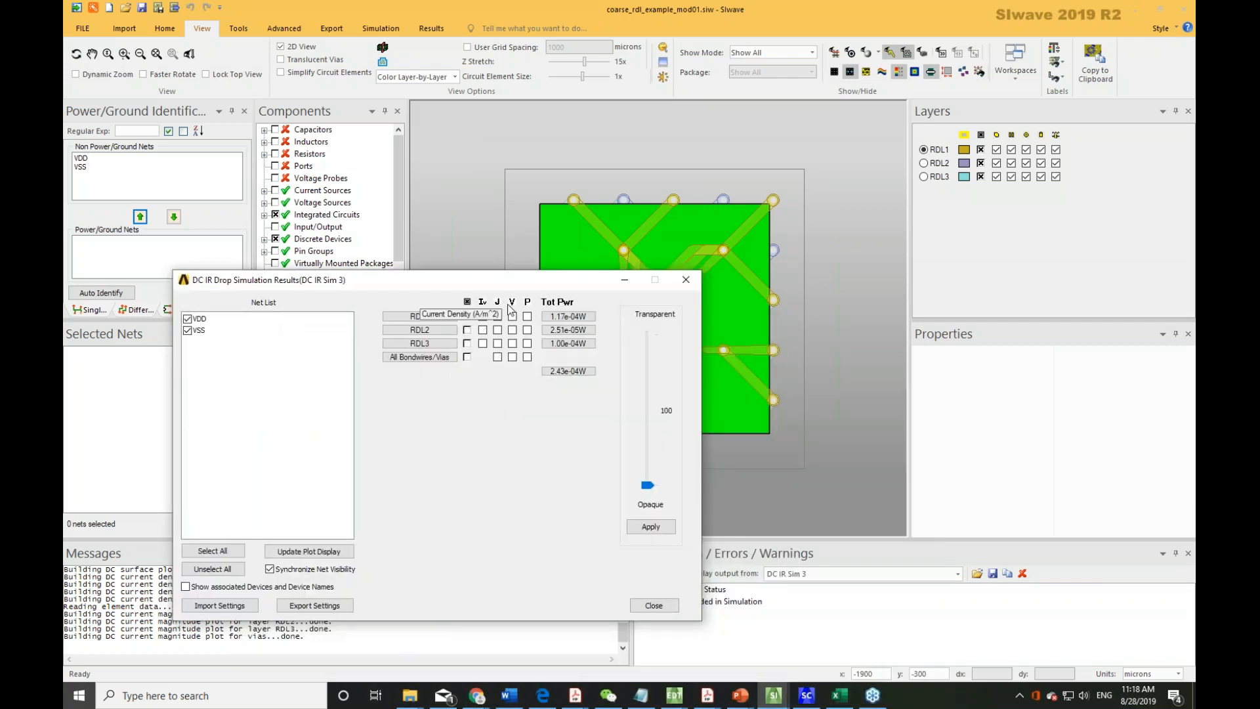
click(497, 303)
click(483, 302)
click(512, 302)
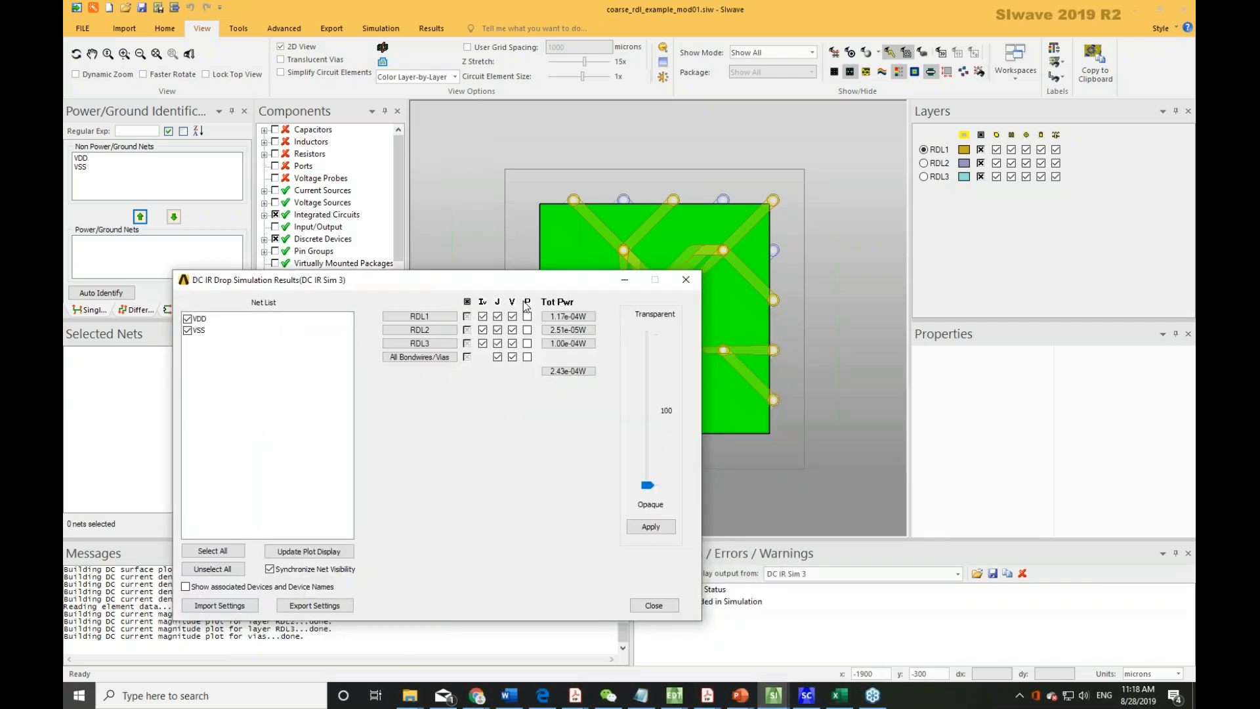
click(527, 303)
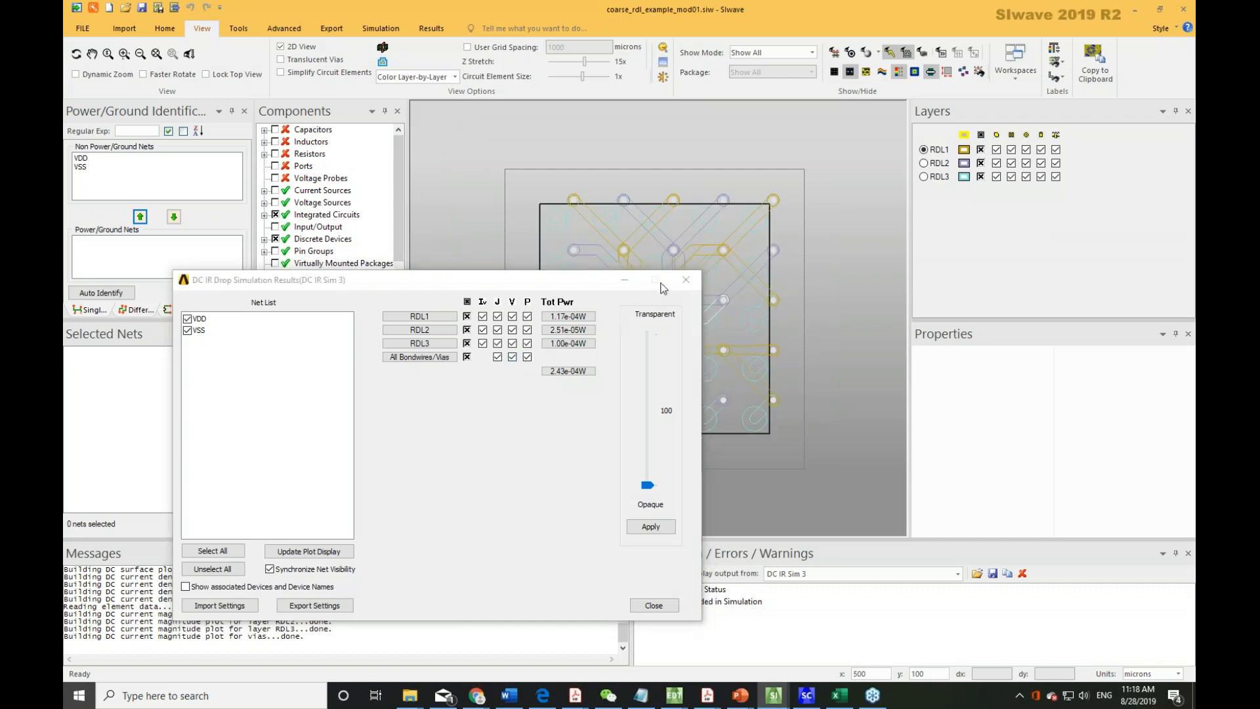
click(686, 280)
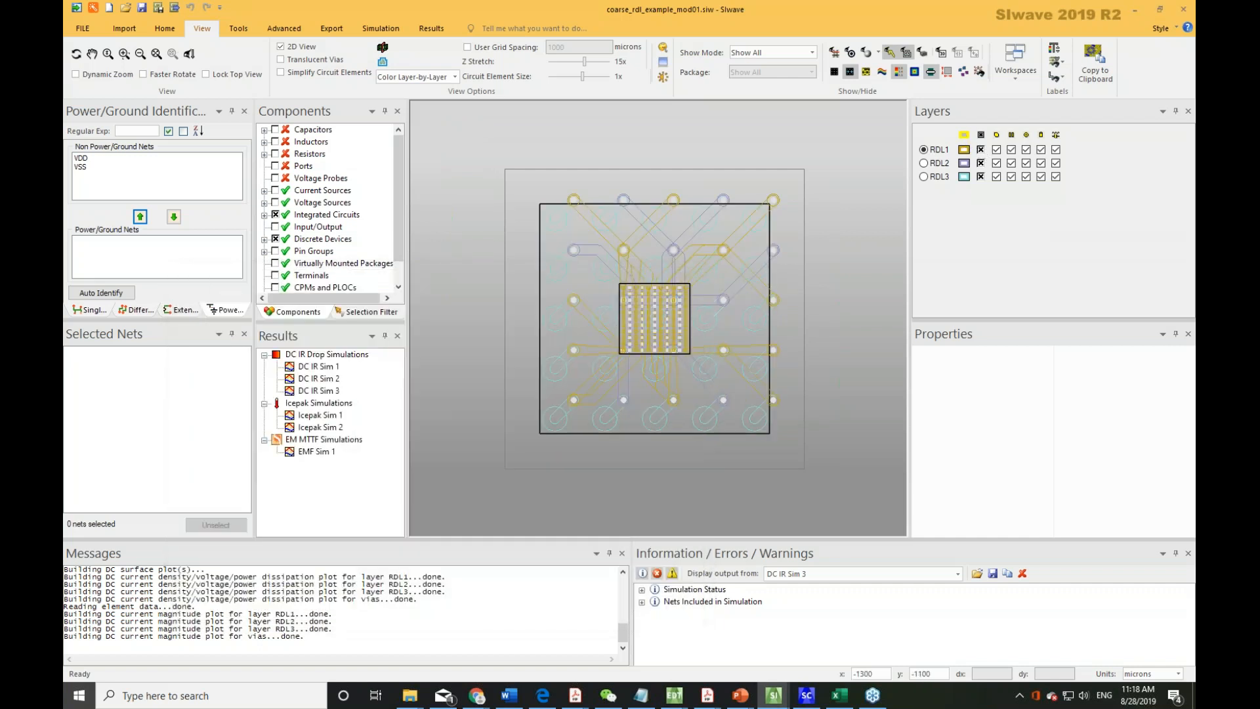
Toggle the view's plot display options and dismiss the color-scale error message.
click(914, 72)
click(697, 377)
click(898, 74)
click(701, 390)
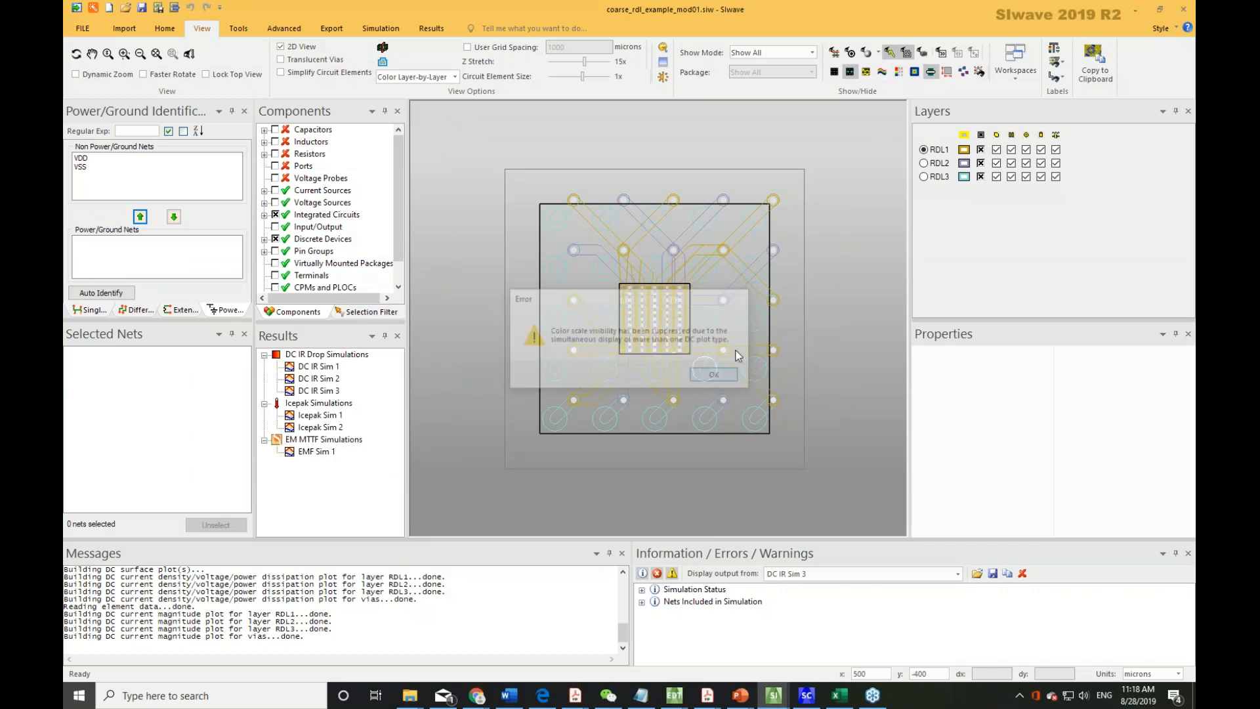
click(881, 72)
Reopen the DC IR Sim 3 results and show only the current magnitude plot for the layers.
click(333, 391)
double_click(334, 391)
drag(503, 281, 479, 329)
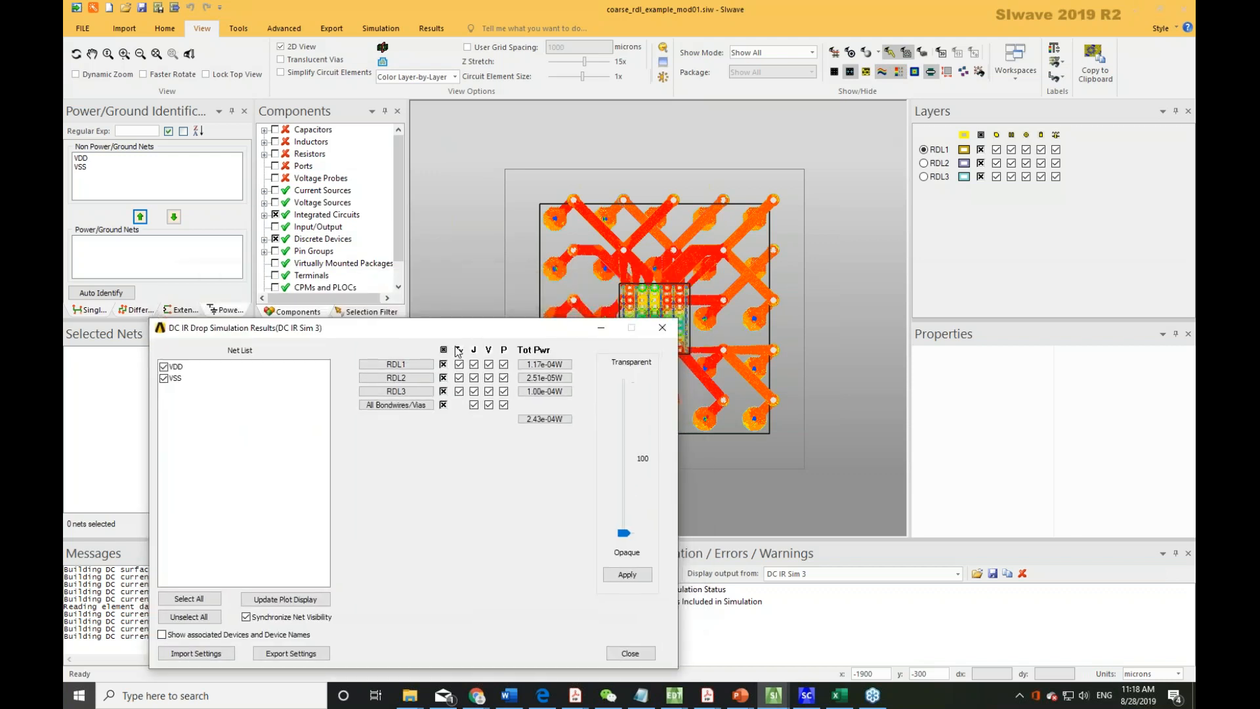
click(474, 349)
click(488, 350)
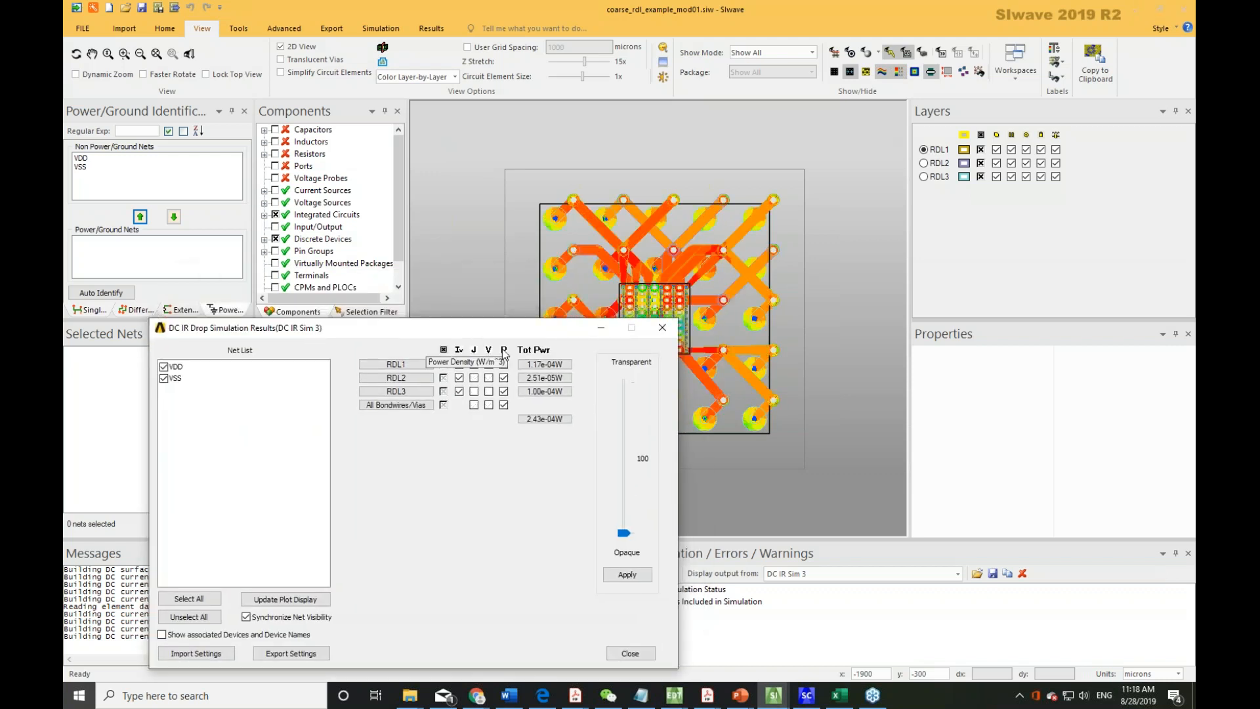
click(503, 349)
drag(697, 399, 727, 321)
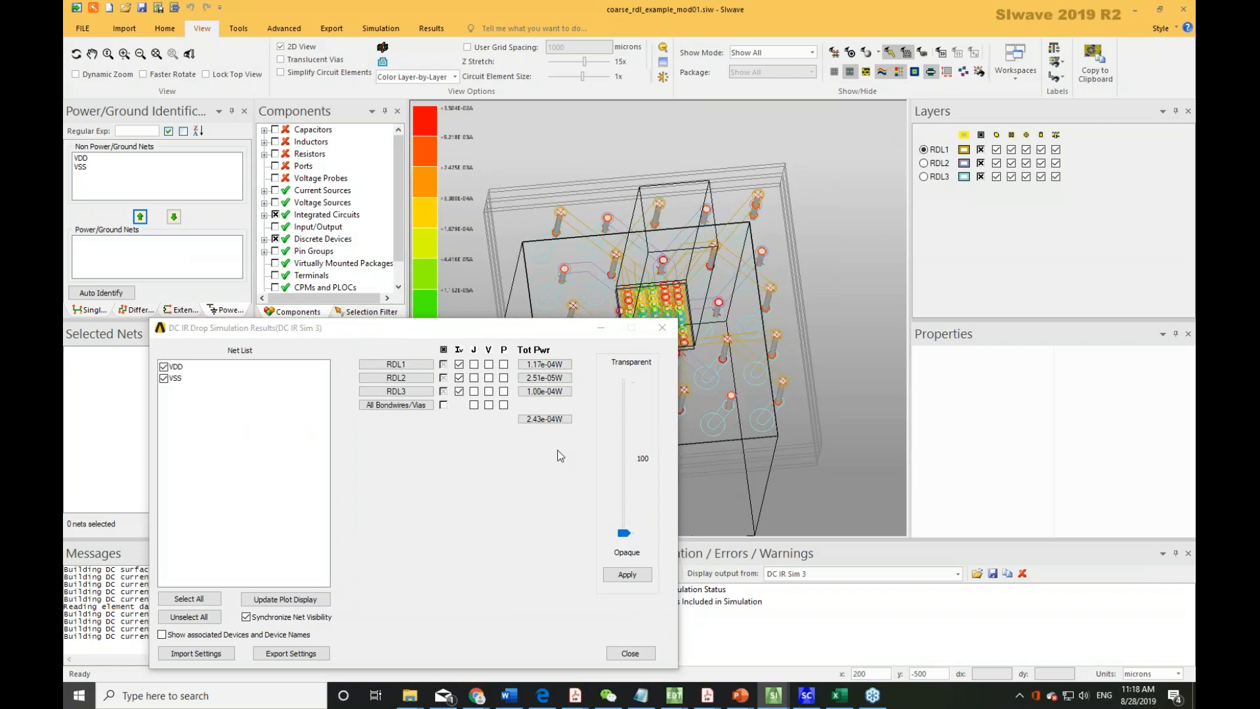
Switch the results display from current density to the voltage plot for all layers.
click(459, 349)
click(474, 350)
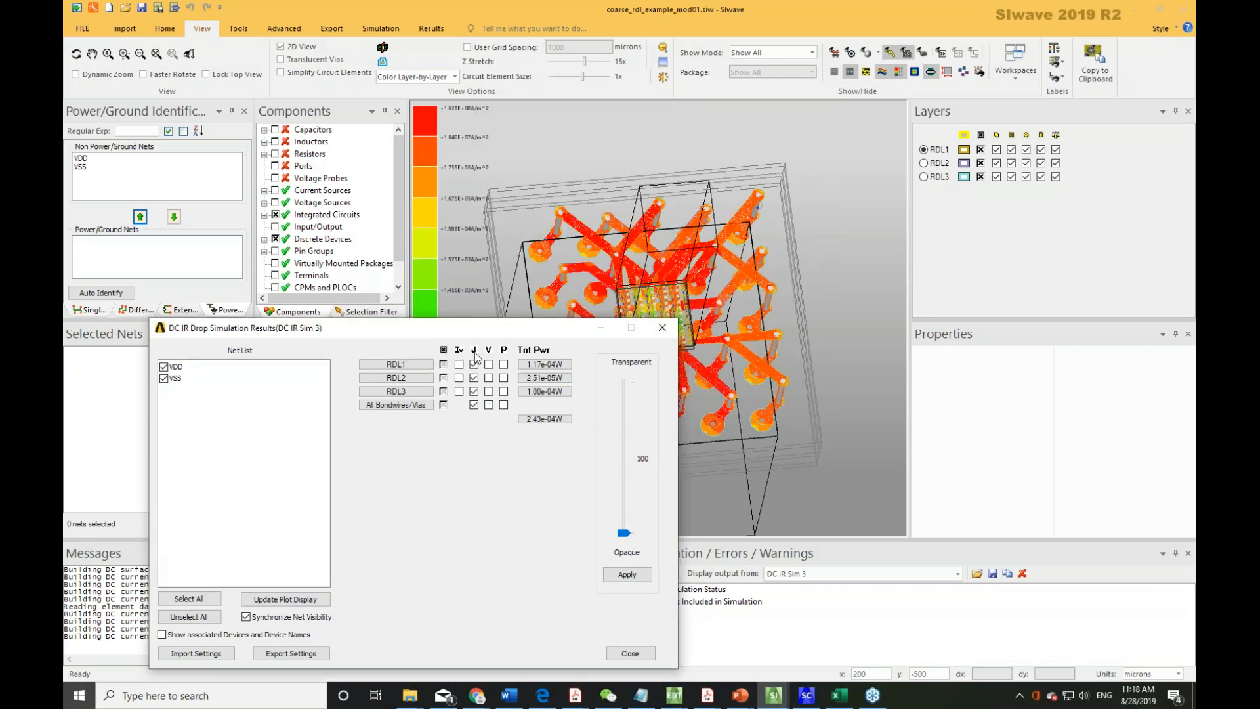
click(475, 351)
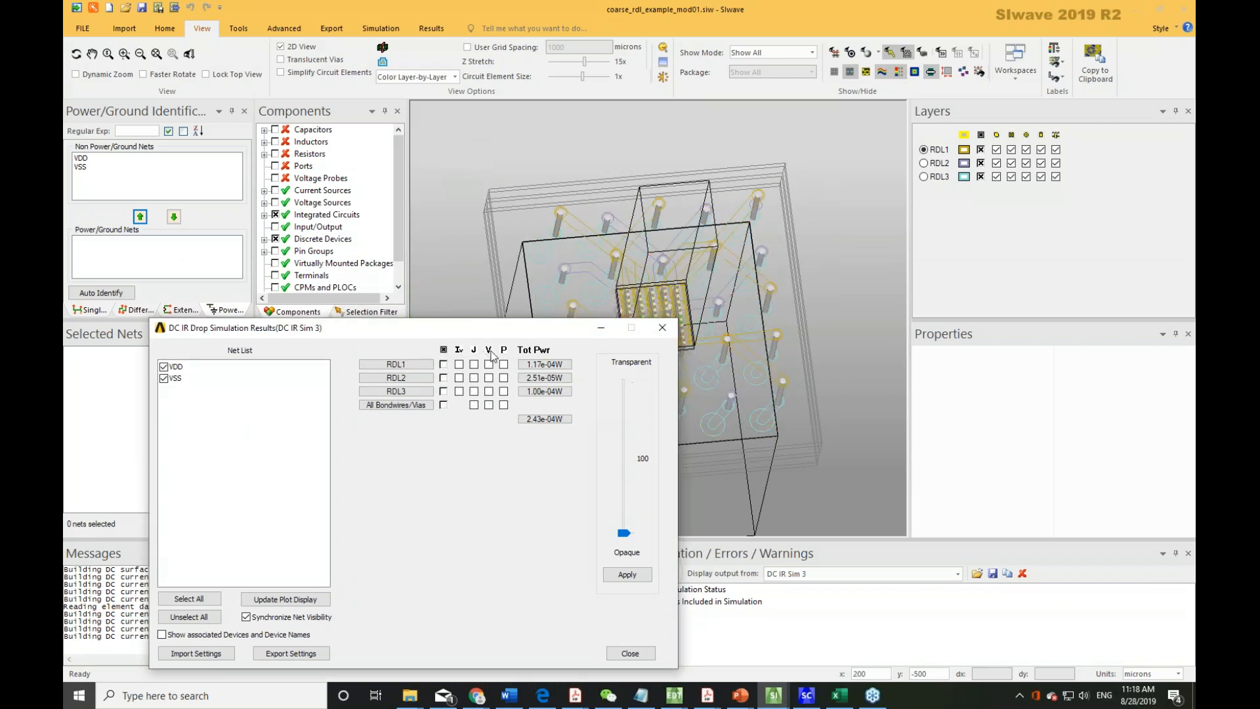
click(489, 349)
click(490, 352)
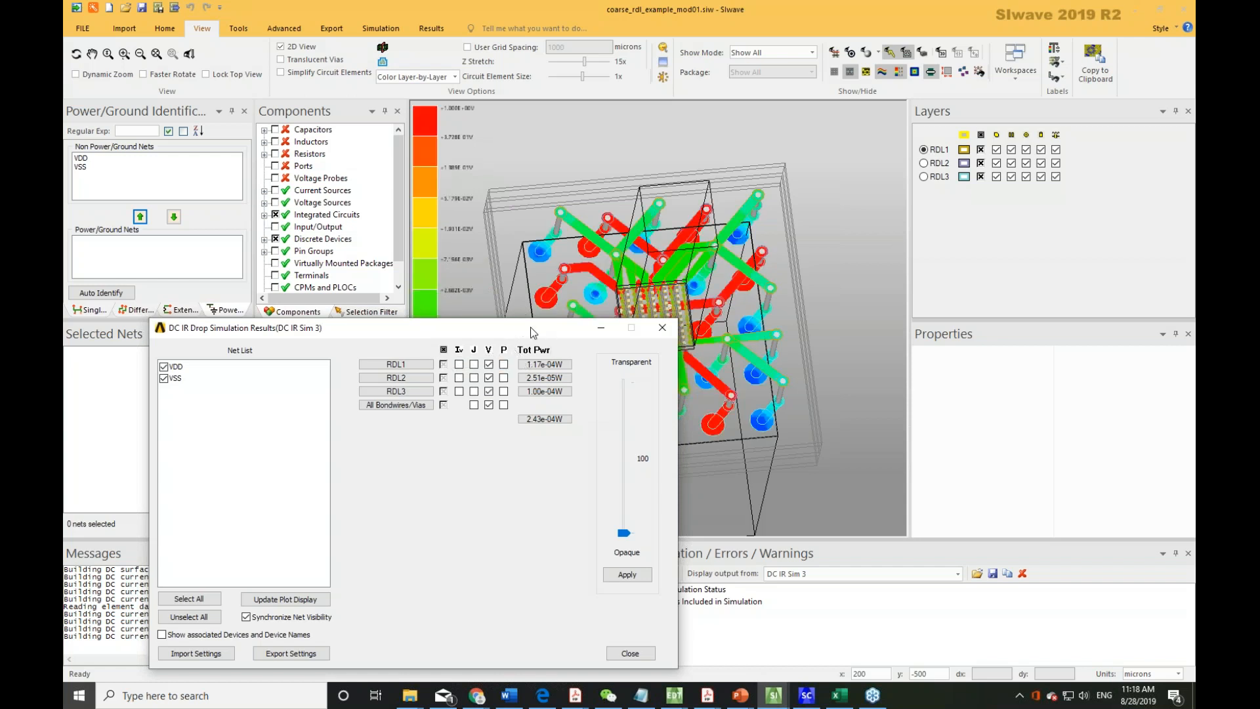
drag(533, 330, 502, 395)
Toggle the power density plot, show all plots, and close the results dialog.
click(461, 417)
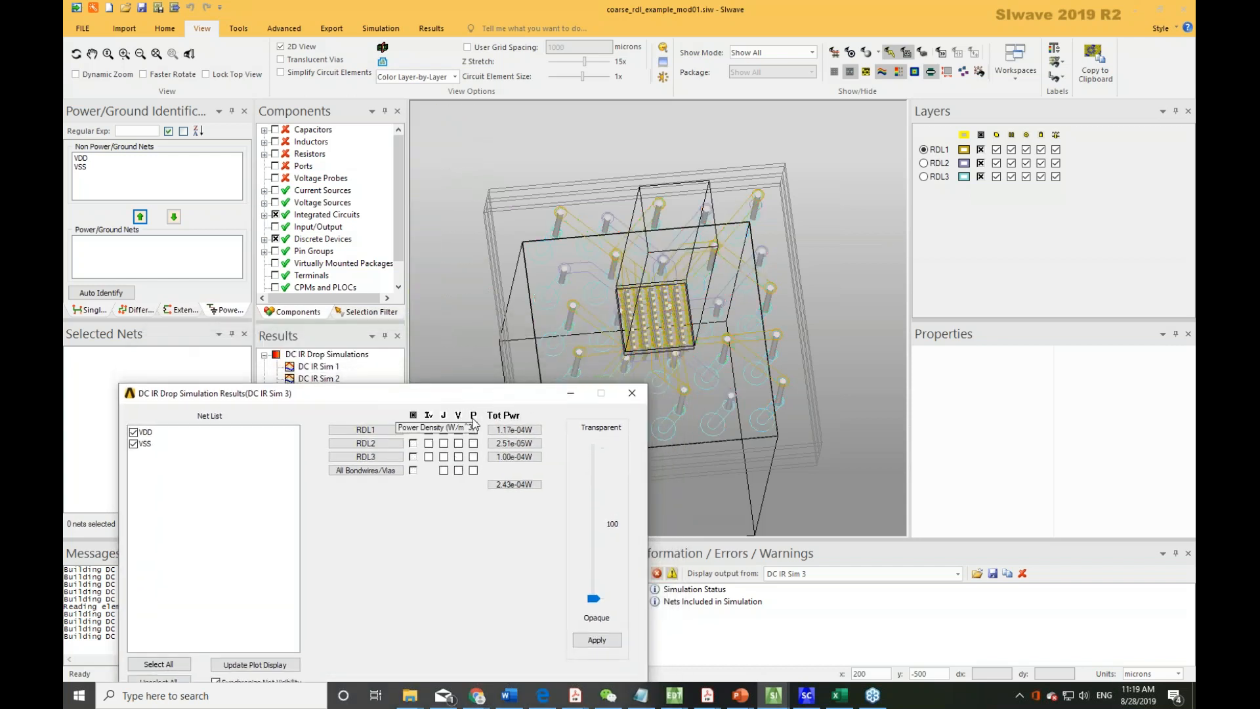
click(473, 419)
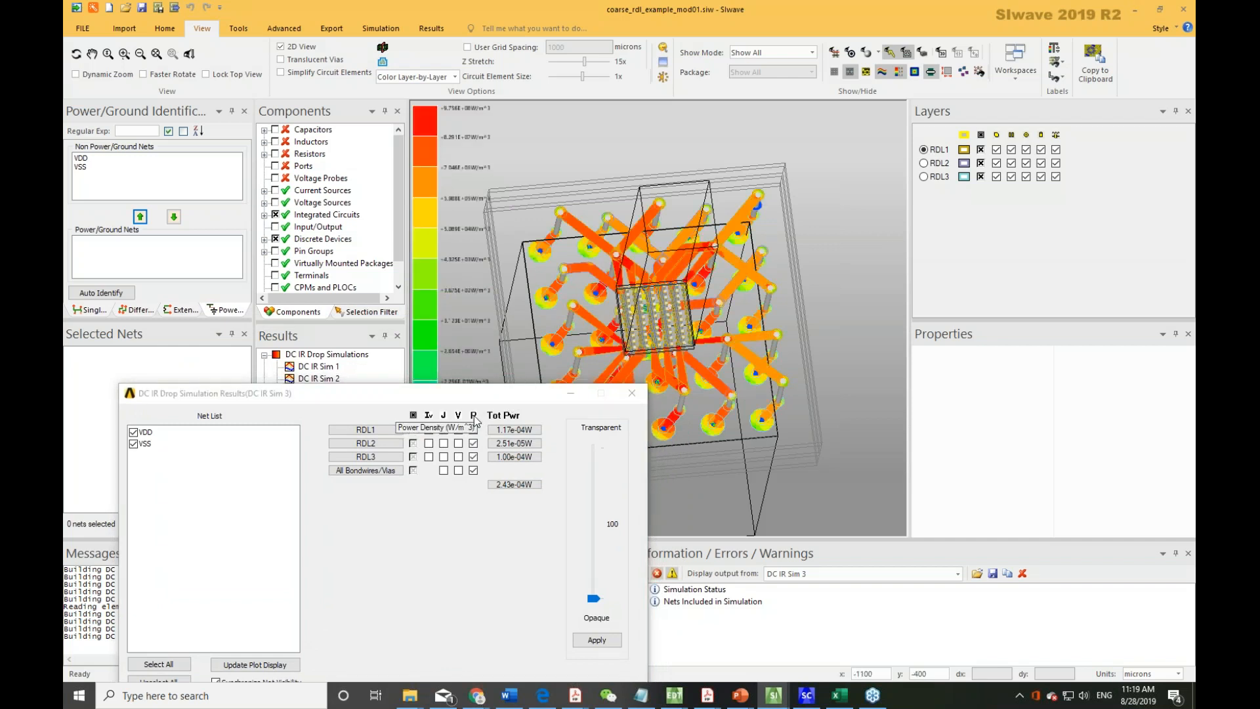
click(474, 416)
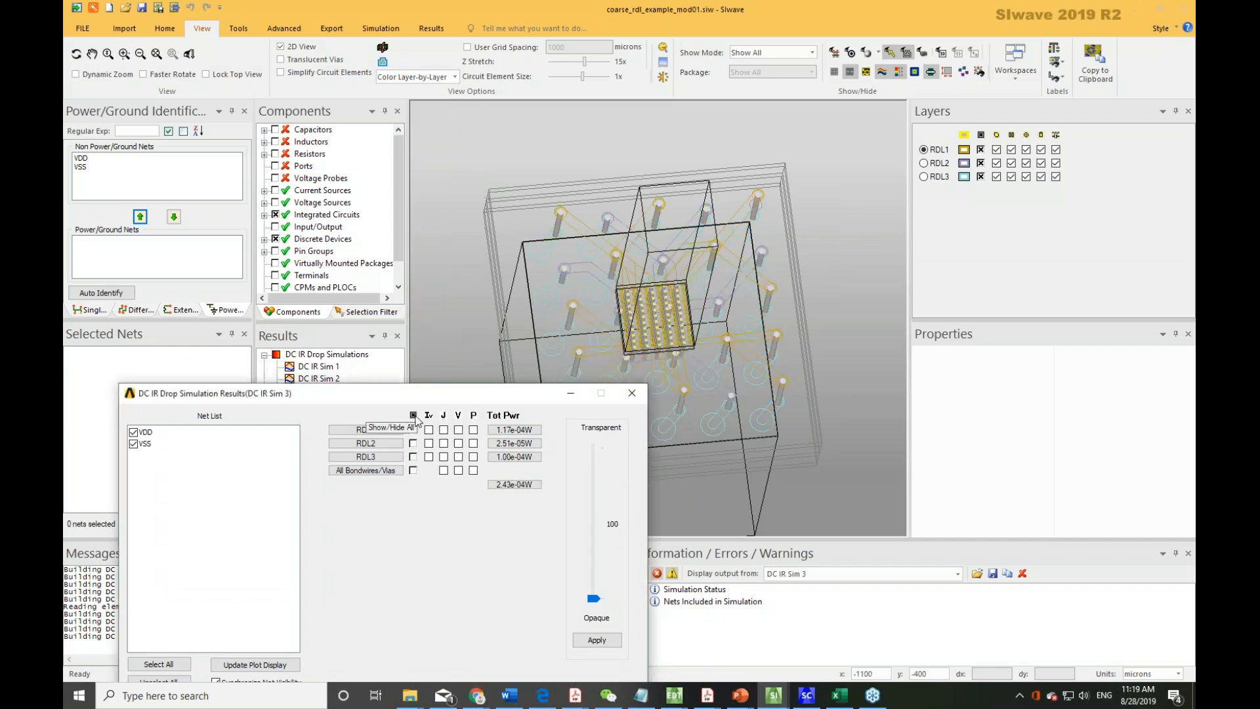
click(414, 417)
click(632, 393)
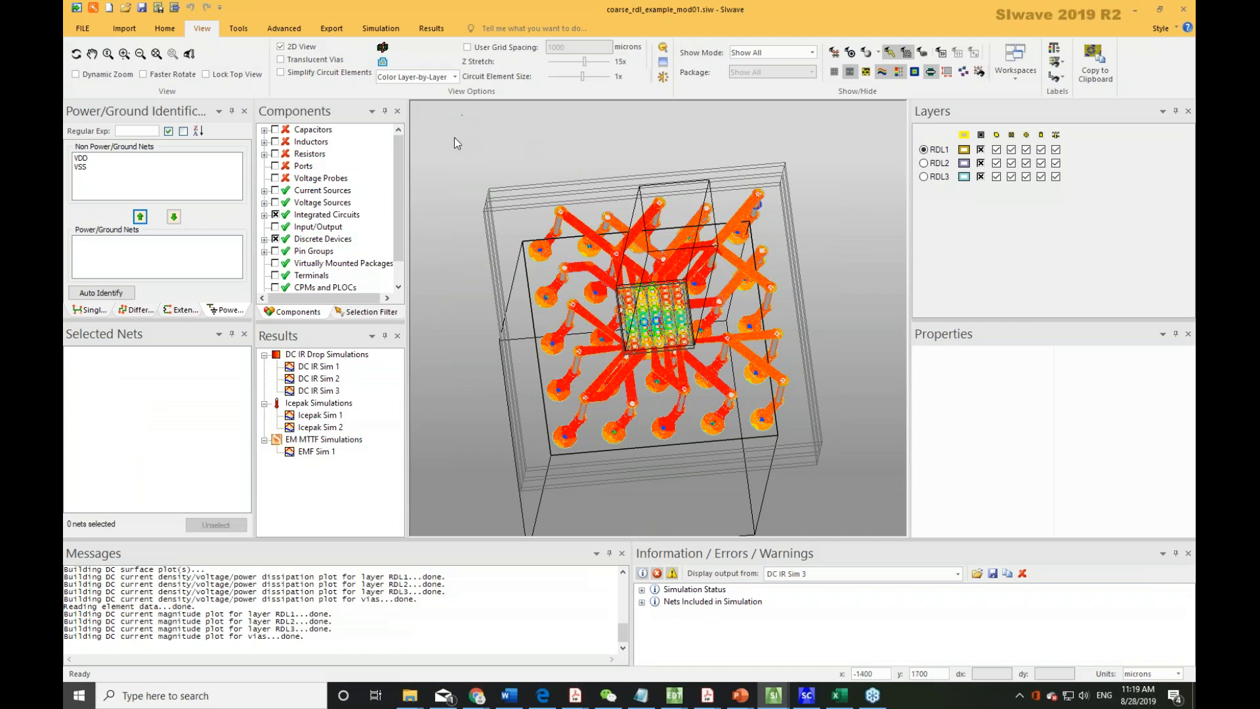
Open Compute DC IR, set the uniform design temperature to 85cel, and launch the simulation.
click(382, 30)
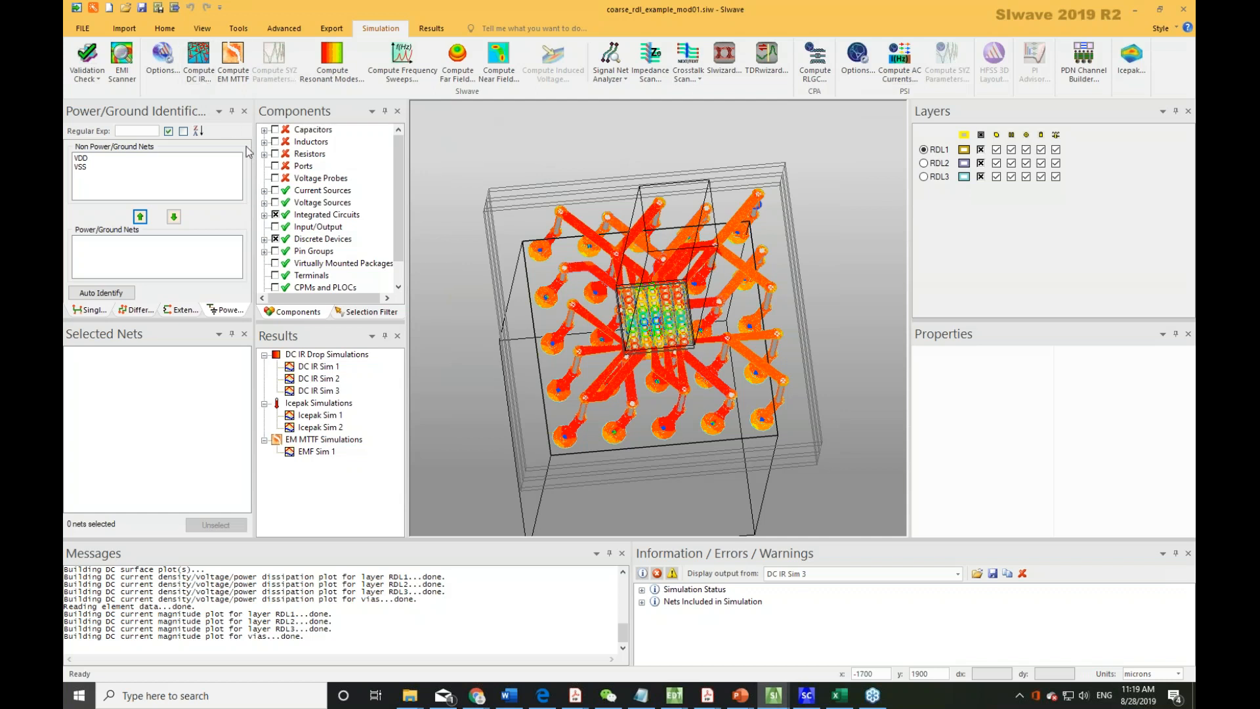
click(195, 77)
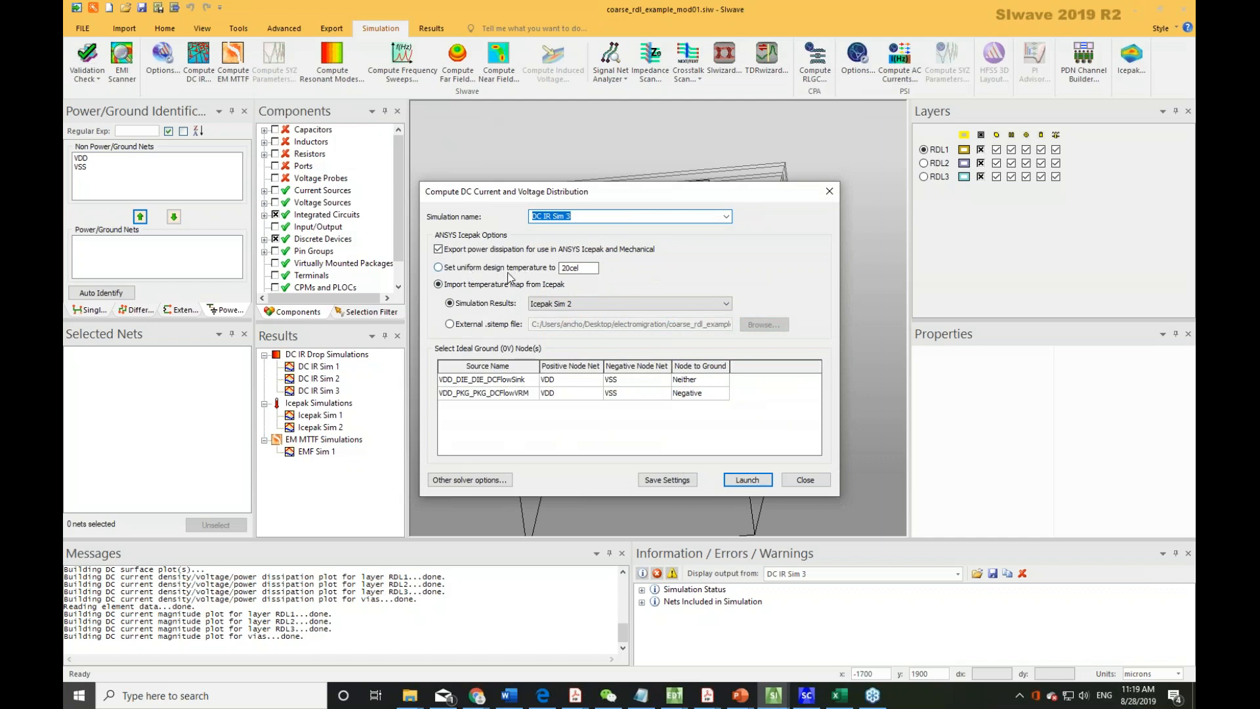
double_click(581, 269)
drag(571, 269, 523, 274)
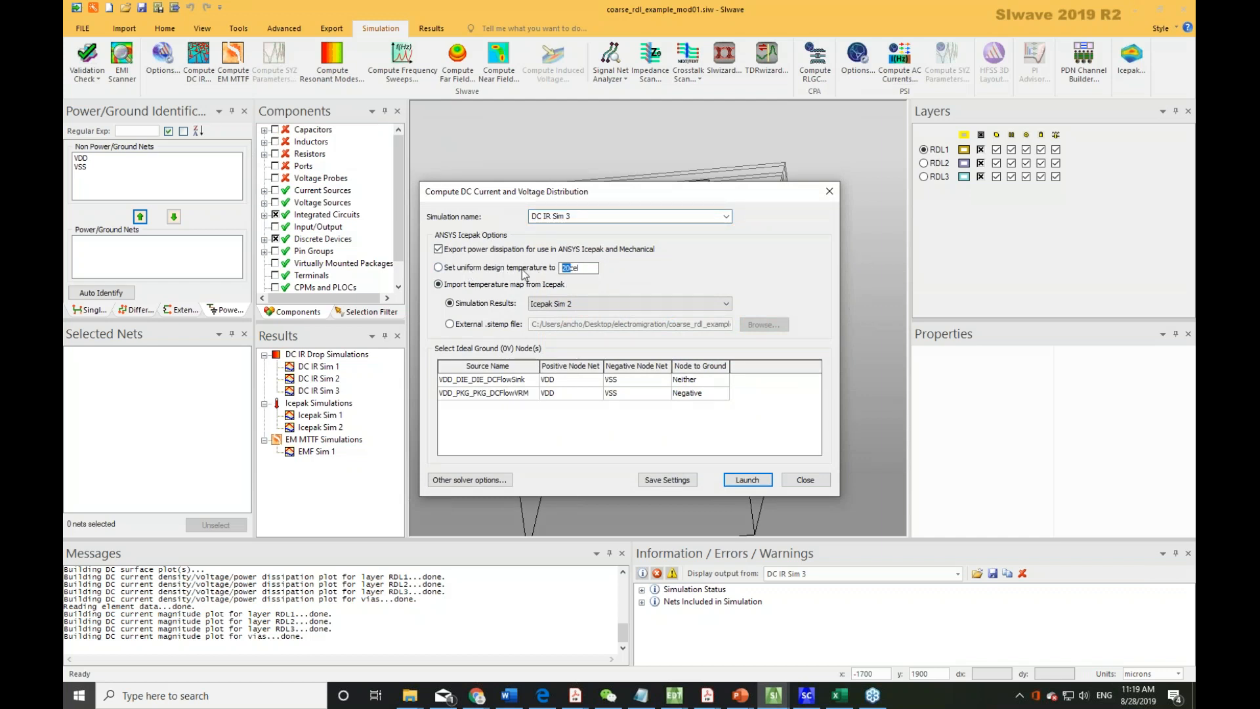
text(85)
click(750, 483)
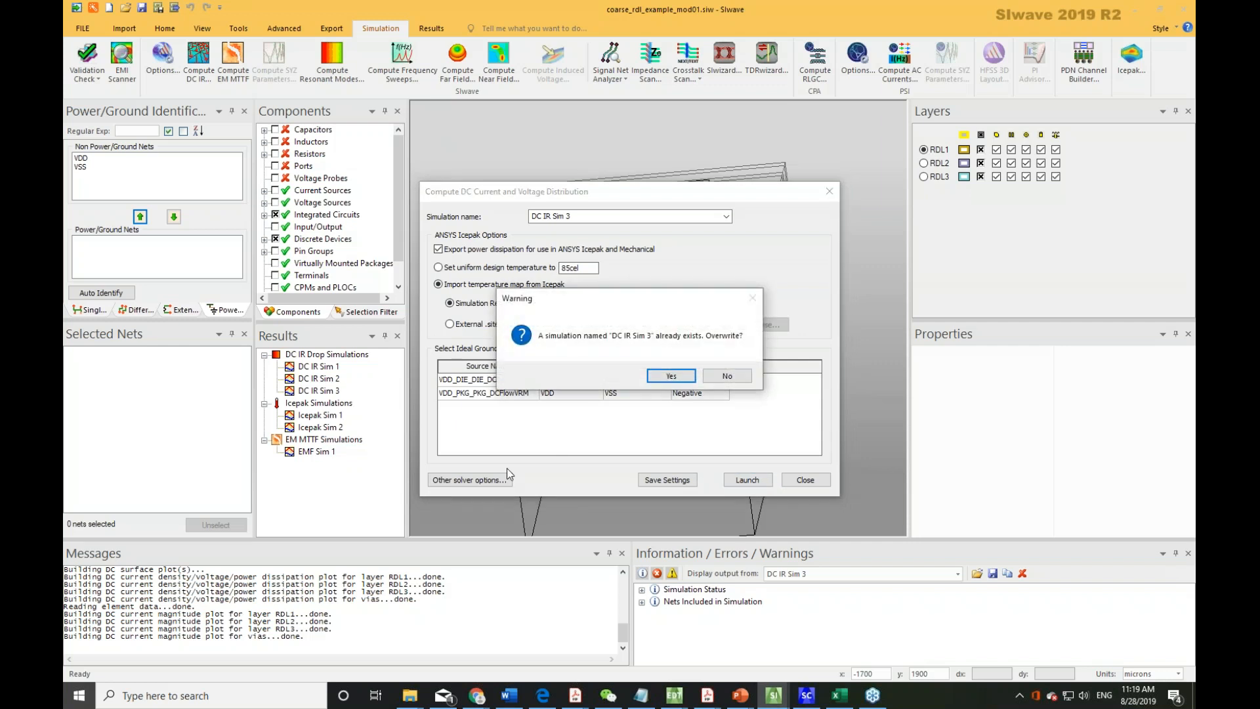
Confirm the overwrite, dismiss the naming error, and relaunch the simulation as DC IR Sim 4.
click(681, 379)
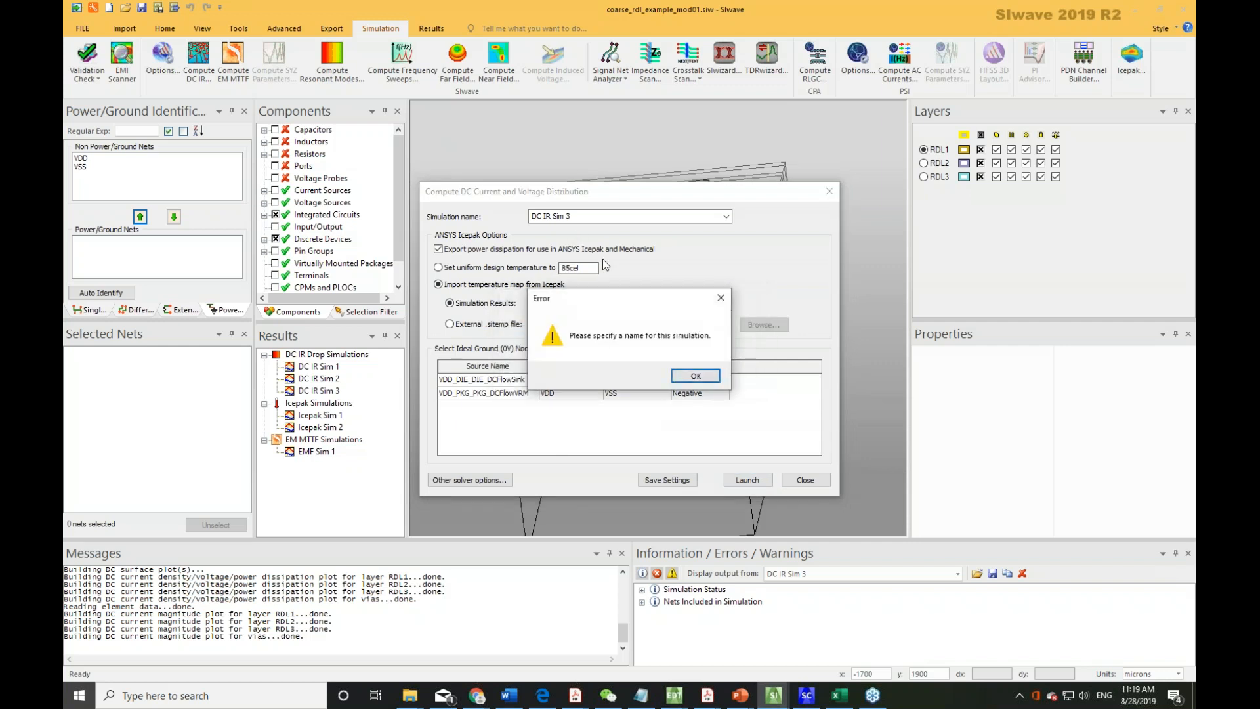
click(691, 376)
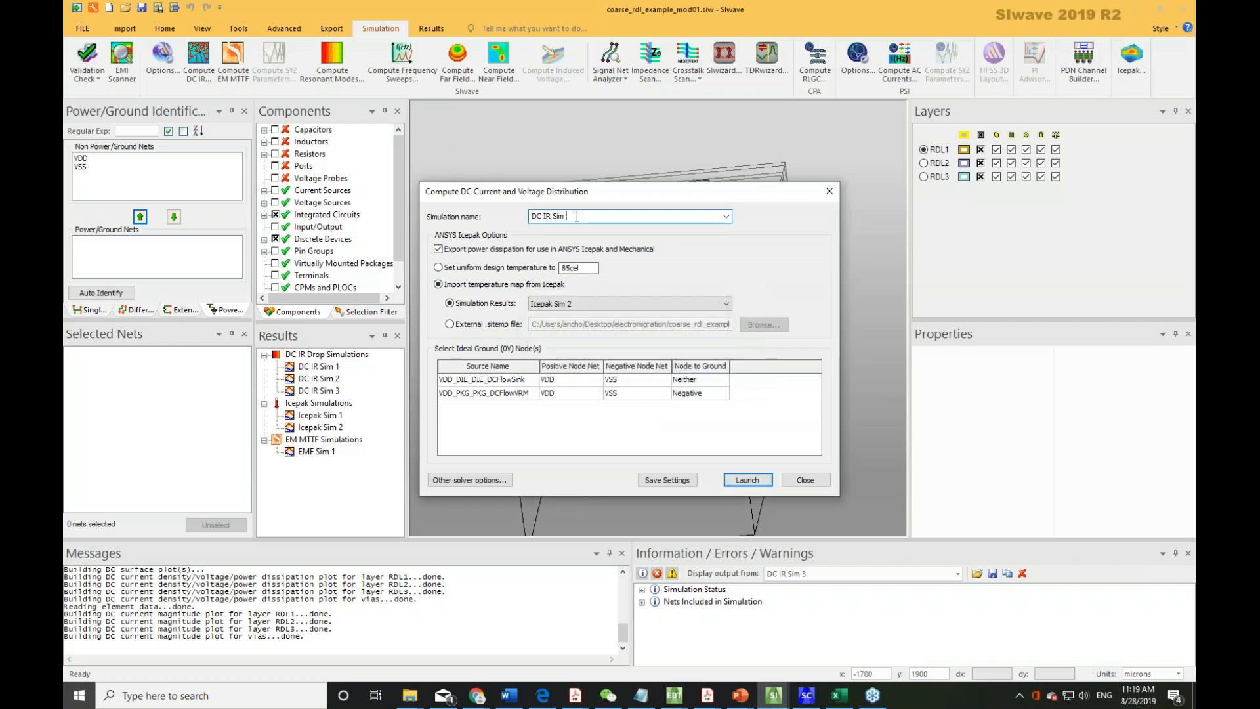
click(743, 479)
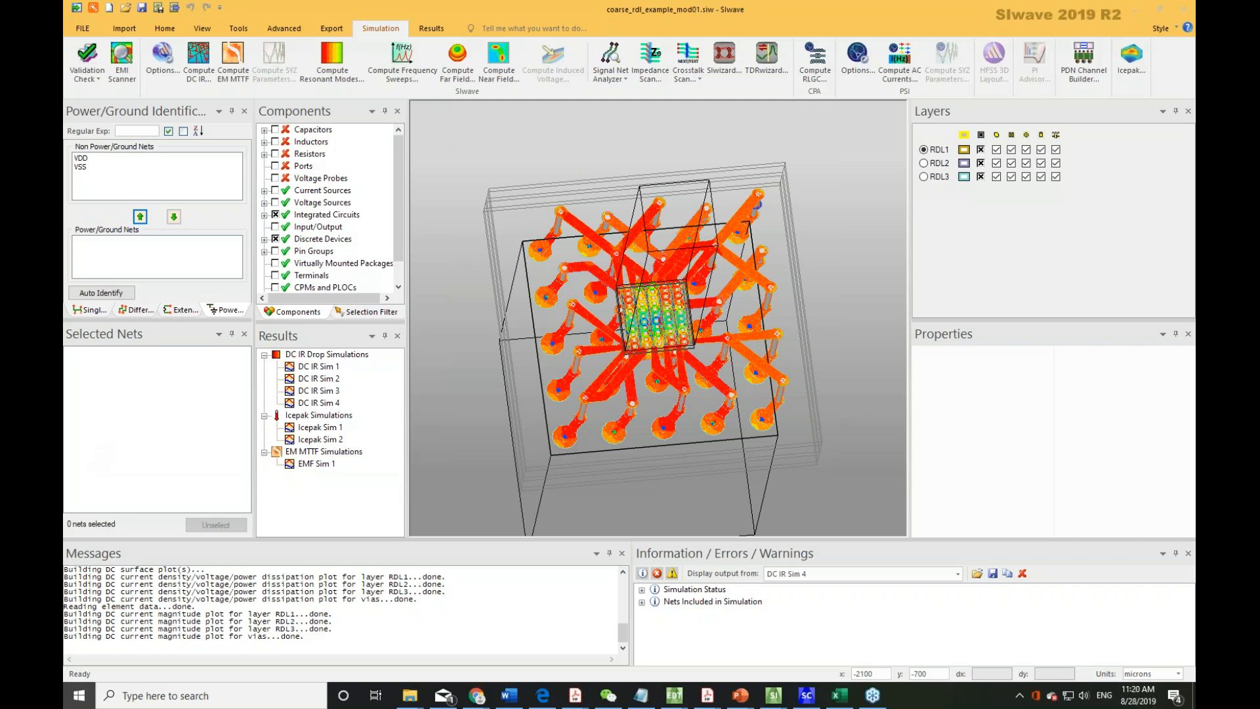
Open the DC IR Sim 4 results and display the current magnitude plot, toggling bondwires/vias on and off.
double_click(319, 402)
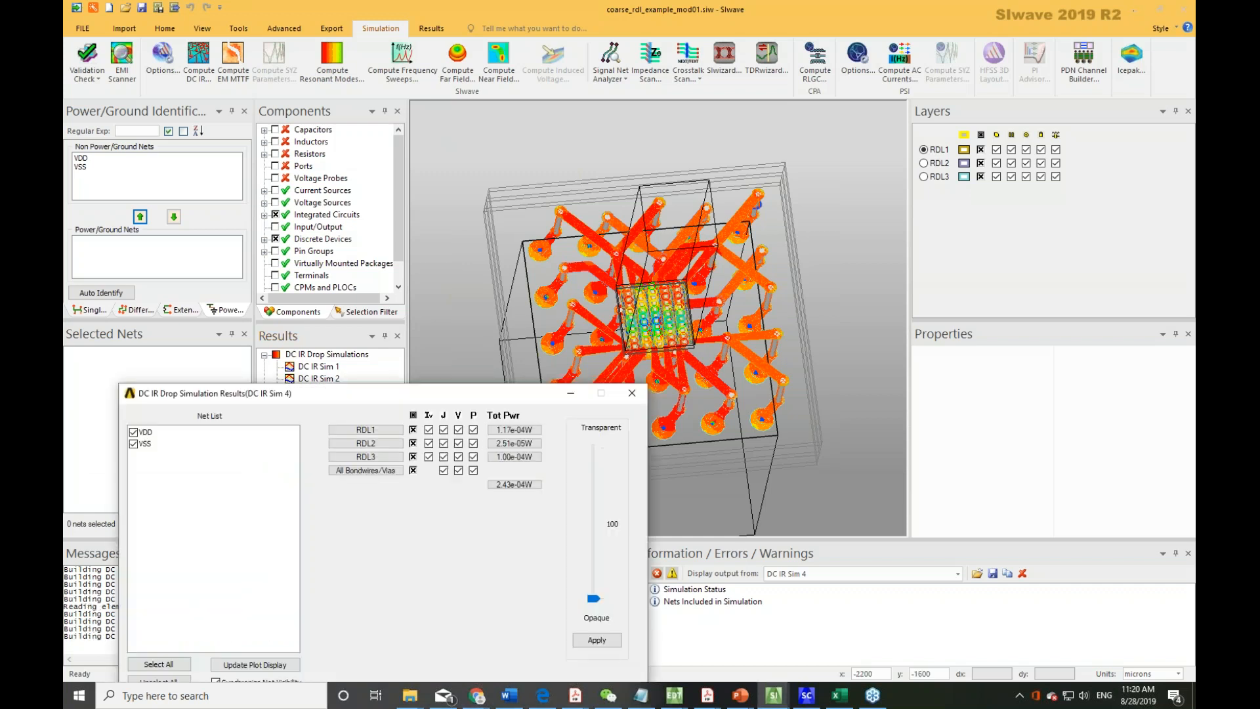
click(444, 416)
click(474, 416)
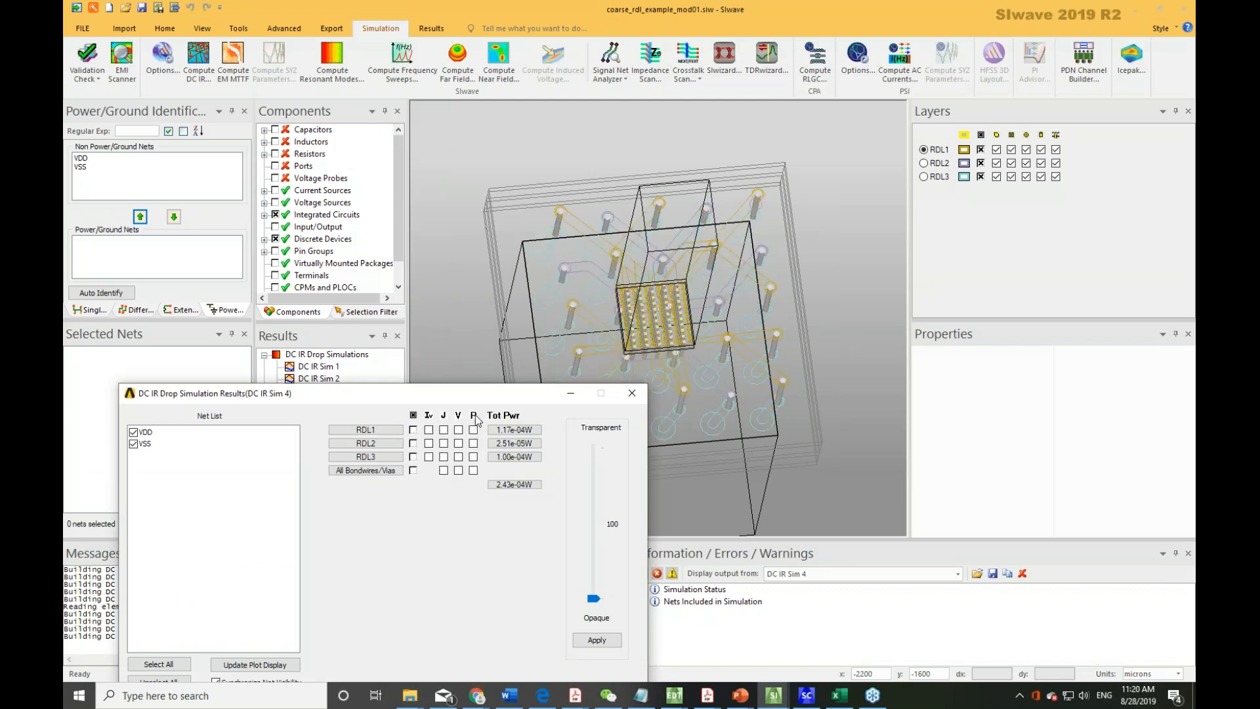
click(427, 416)
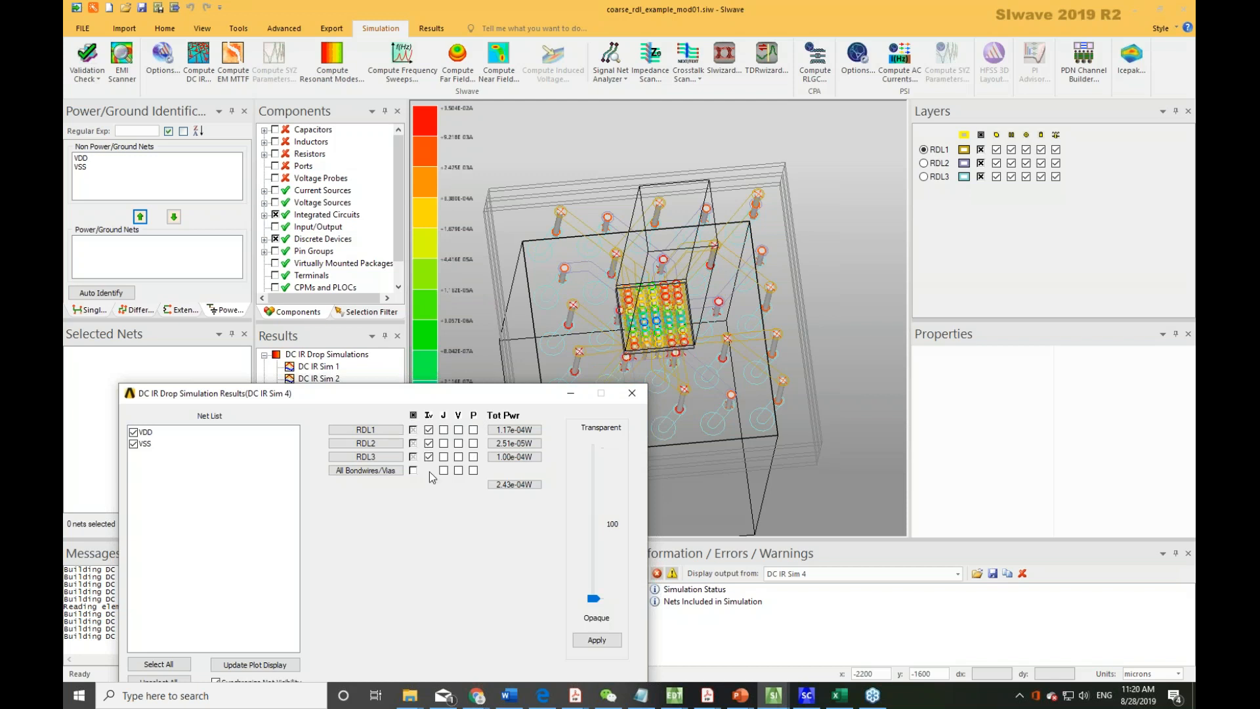
click(413, 470)
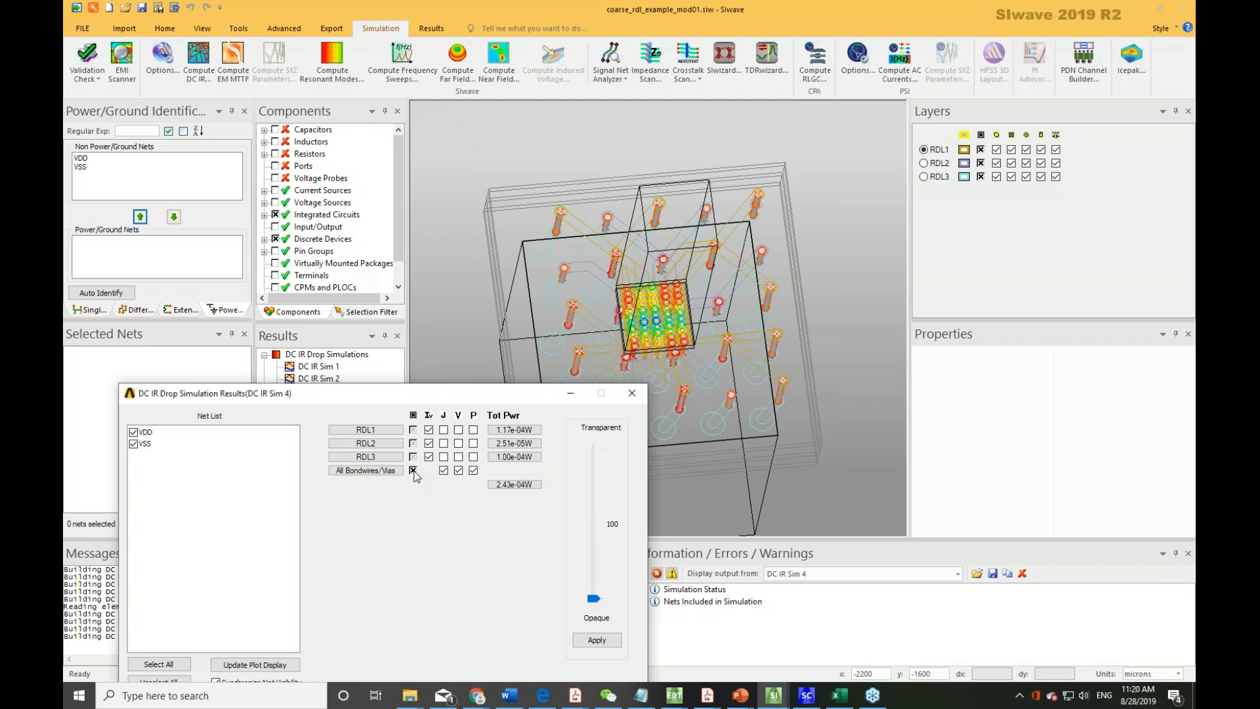
click(412, 470)
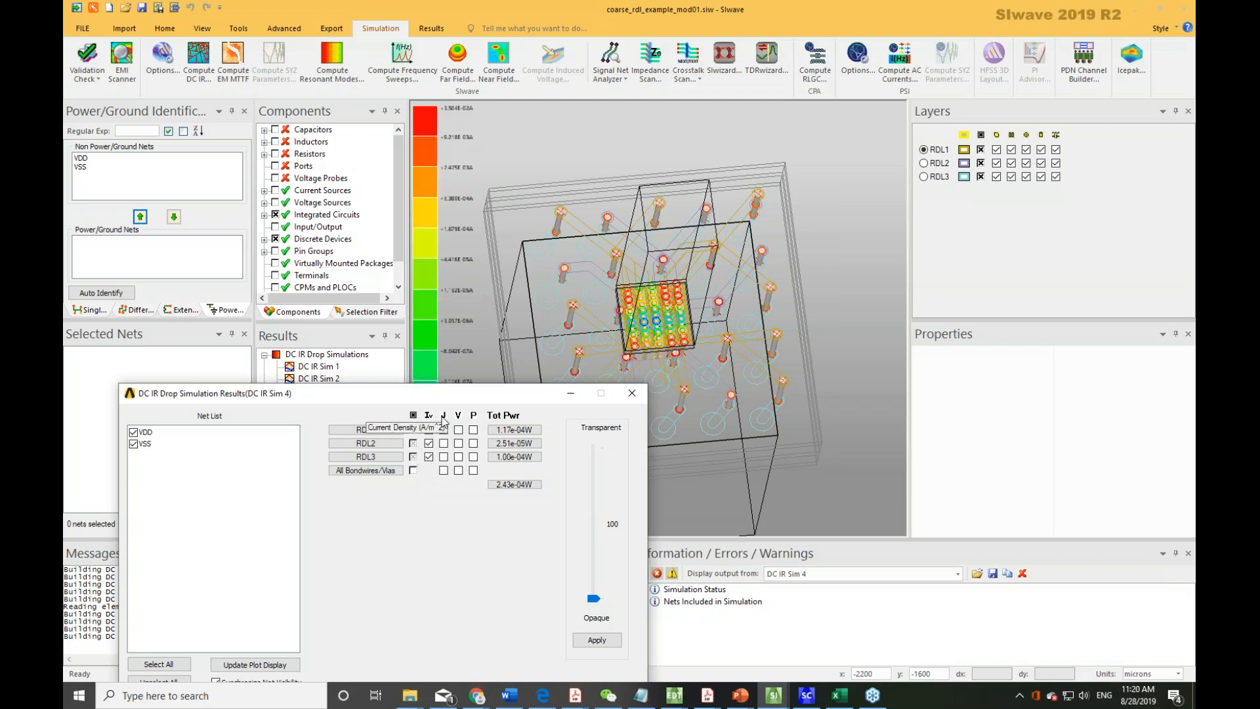
Switch the DC IR Sim 4 display to the current density plot for all layers and close the dialog.
click(443, 416)
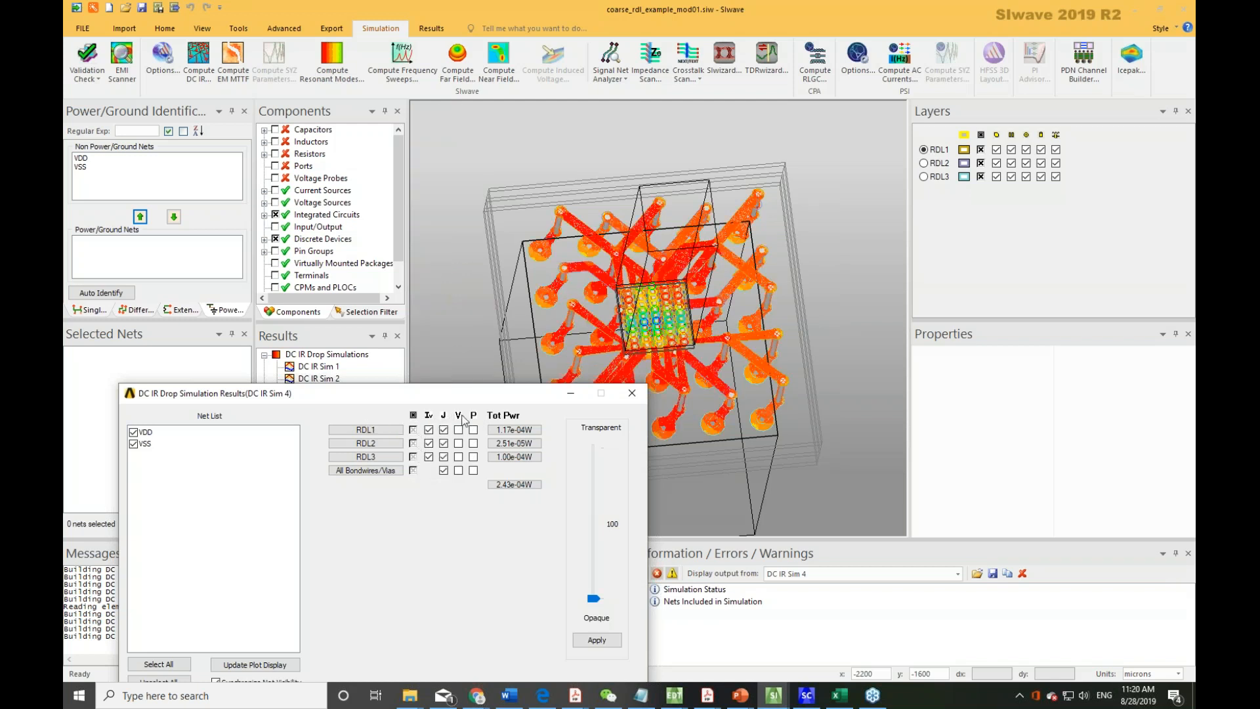
click(458, 416)
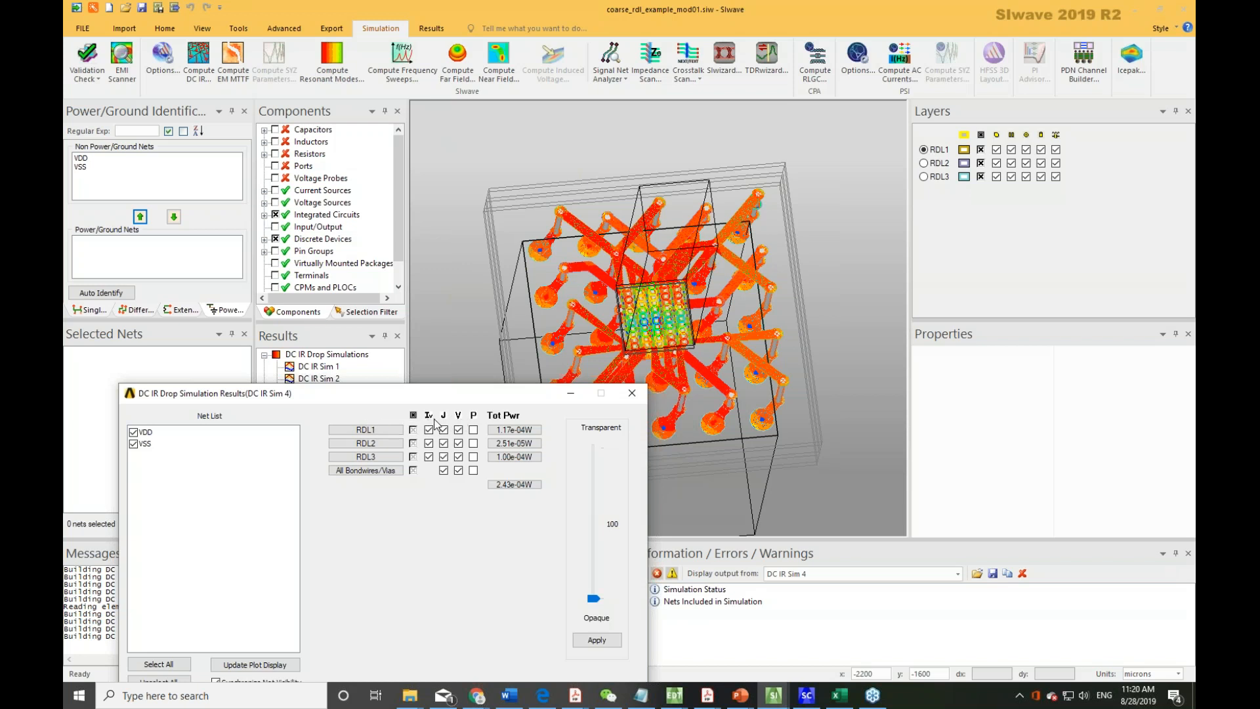
click(429, 417)
click(458, 416)
click(474, 416)
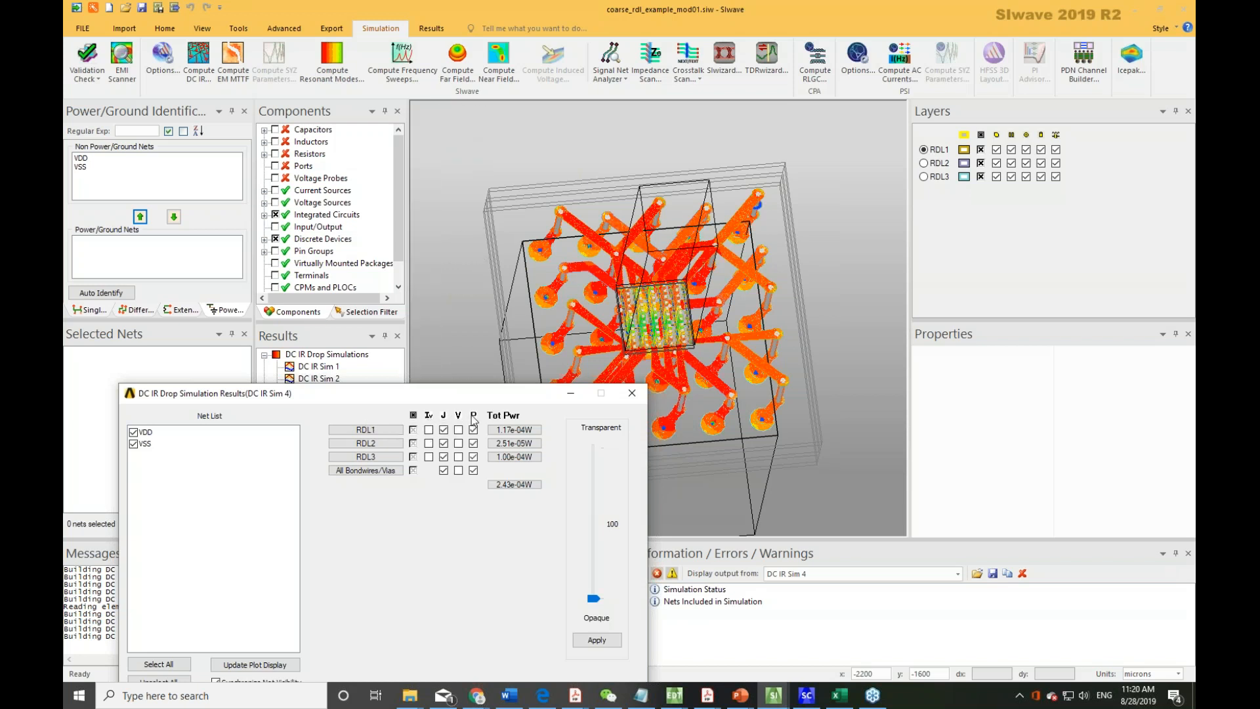
click(474, 430)
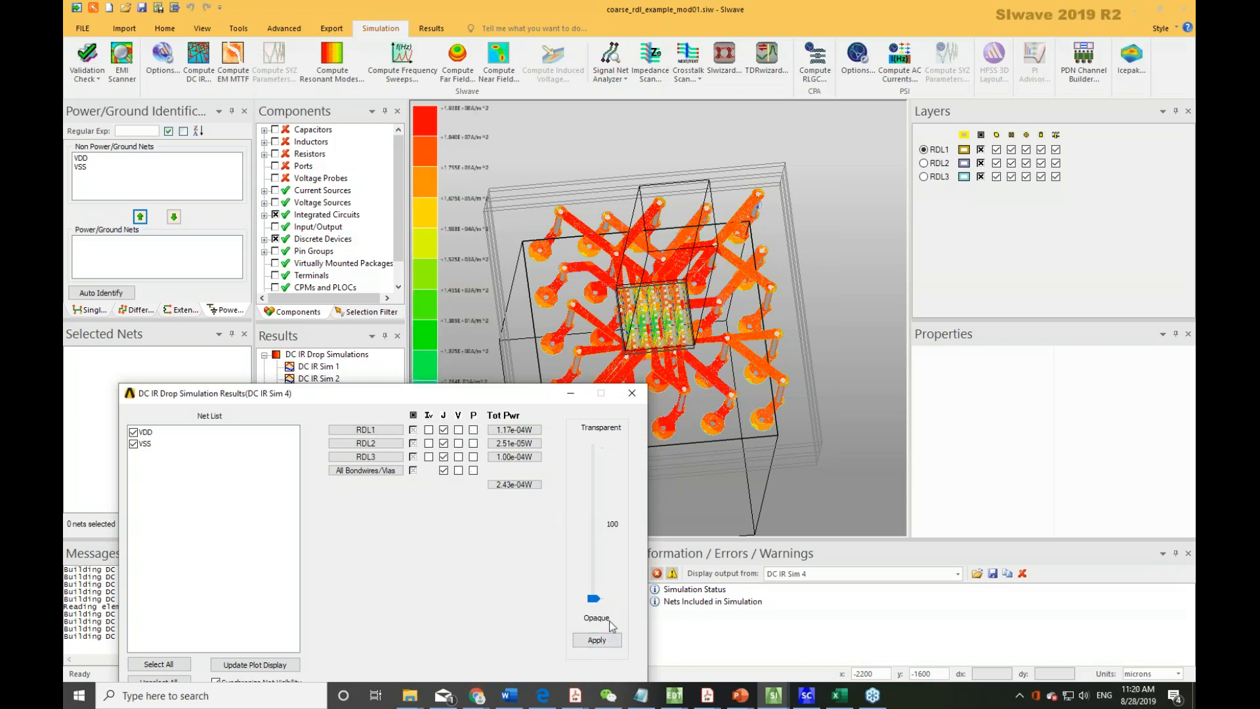
click(632, 393)
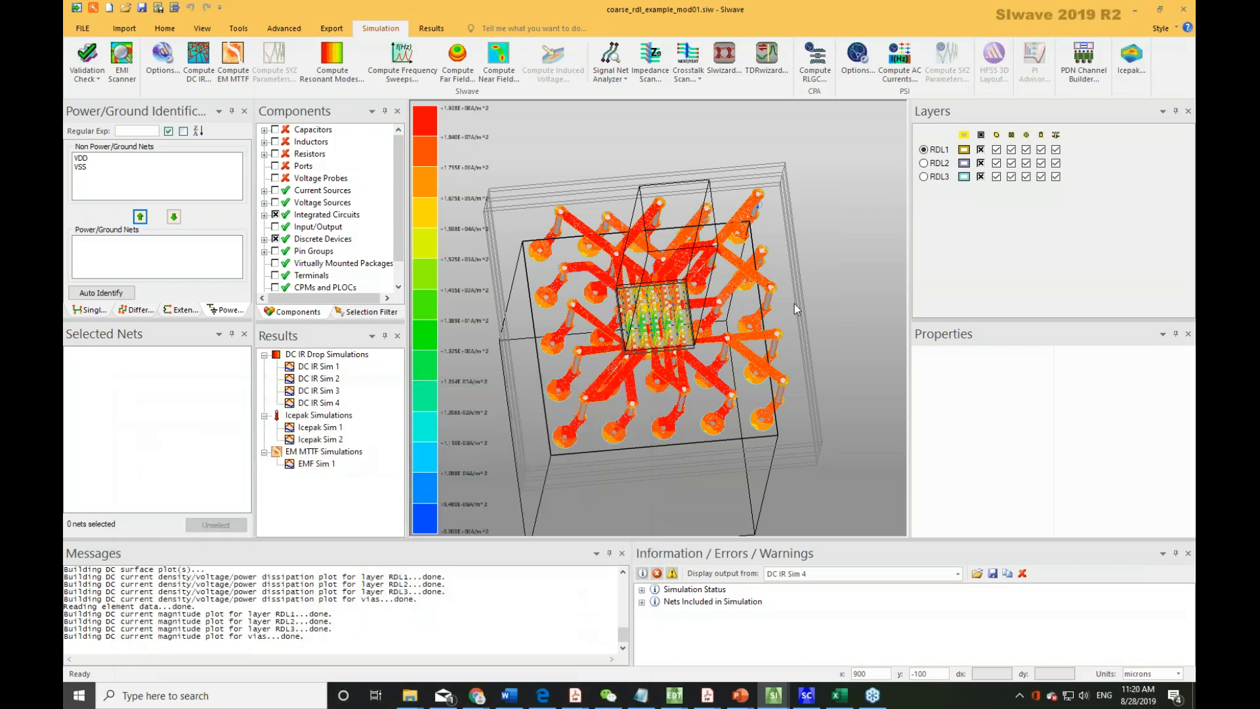
Hide and reshow the geometry of all layers.
click(983, 139)
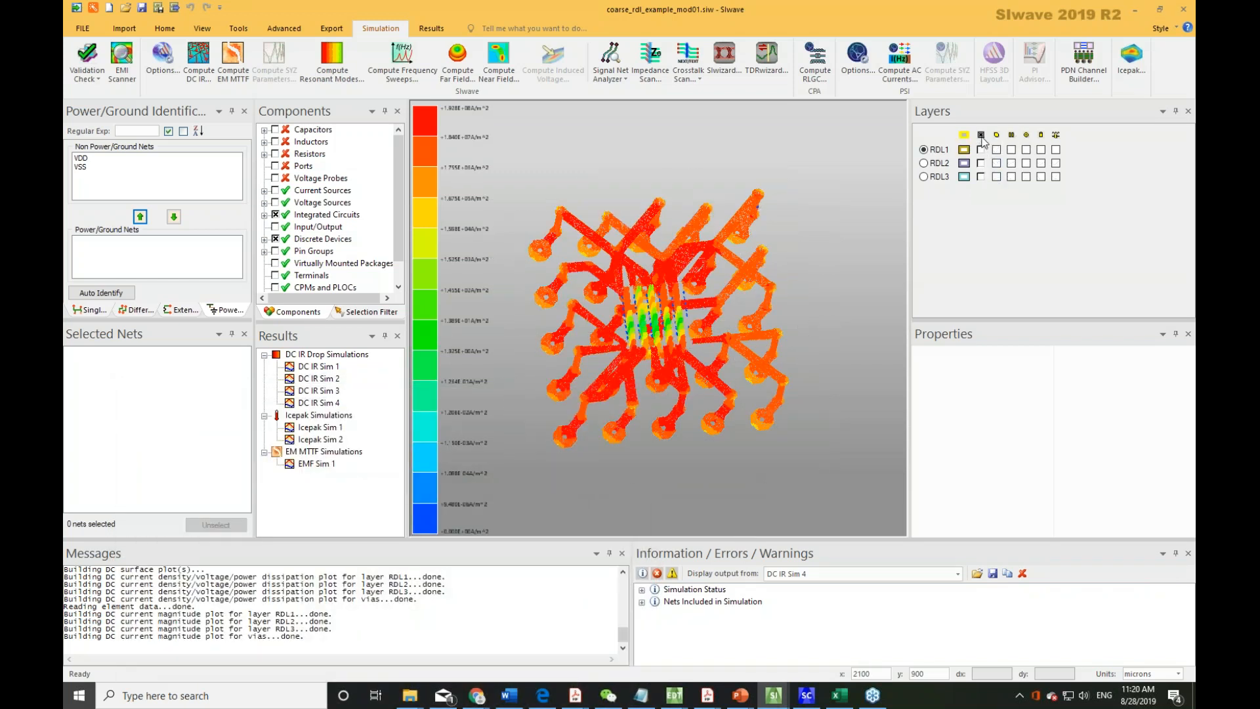
click(983, 137)
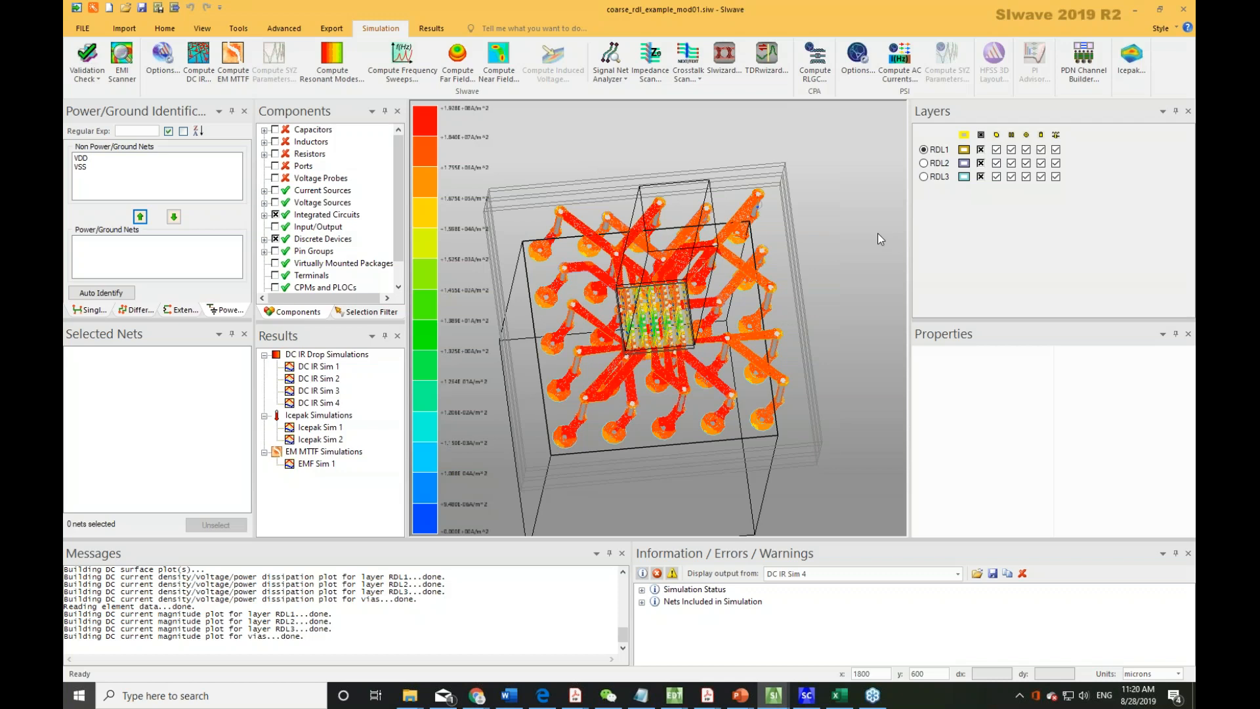
Orbit and zoom around the DC IR Sim 4 current density plot to inspect the RDL traces and pads.
click(1027, 135)
drag(811, 279, 649, 262)
scroll(639, 431, up, 6)
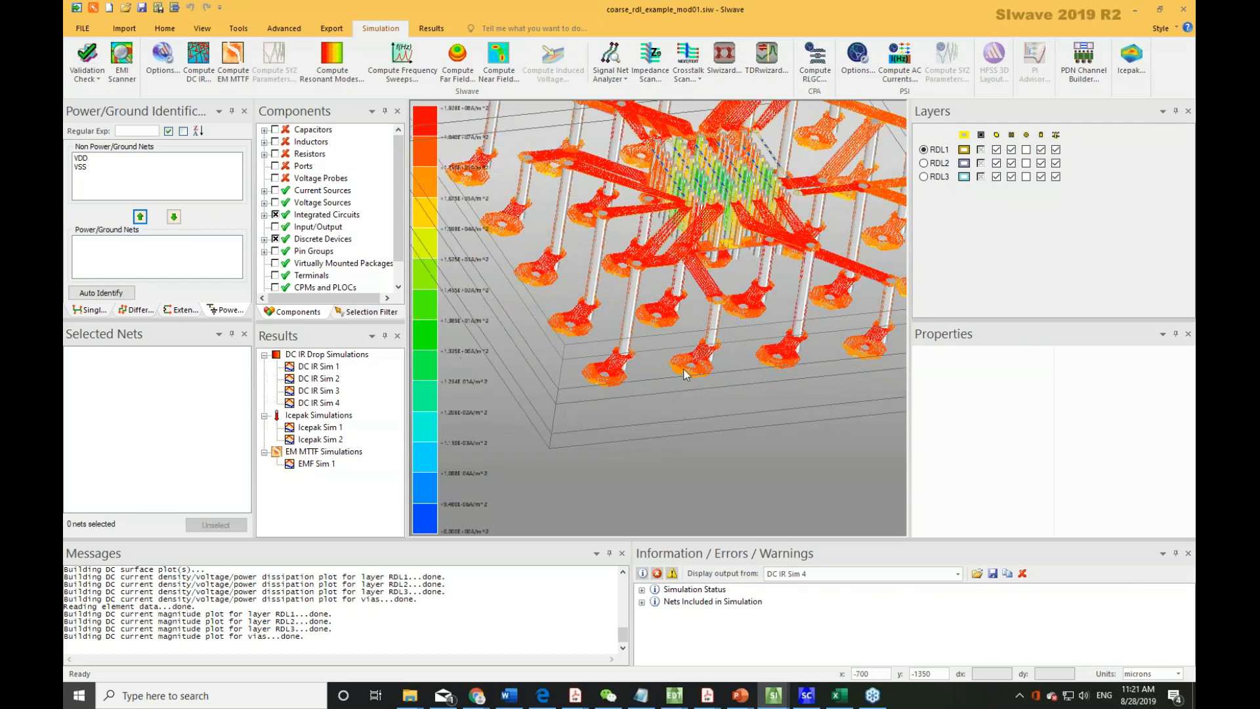
scroll(665, 398, up, 3)
scroll(767, 407, up, 4)
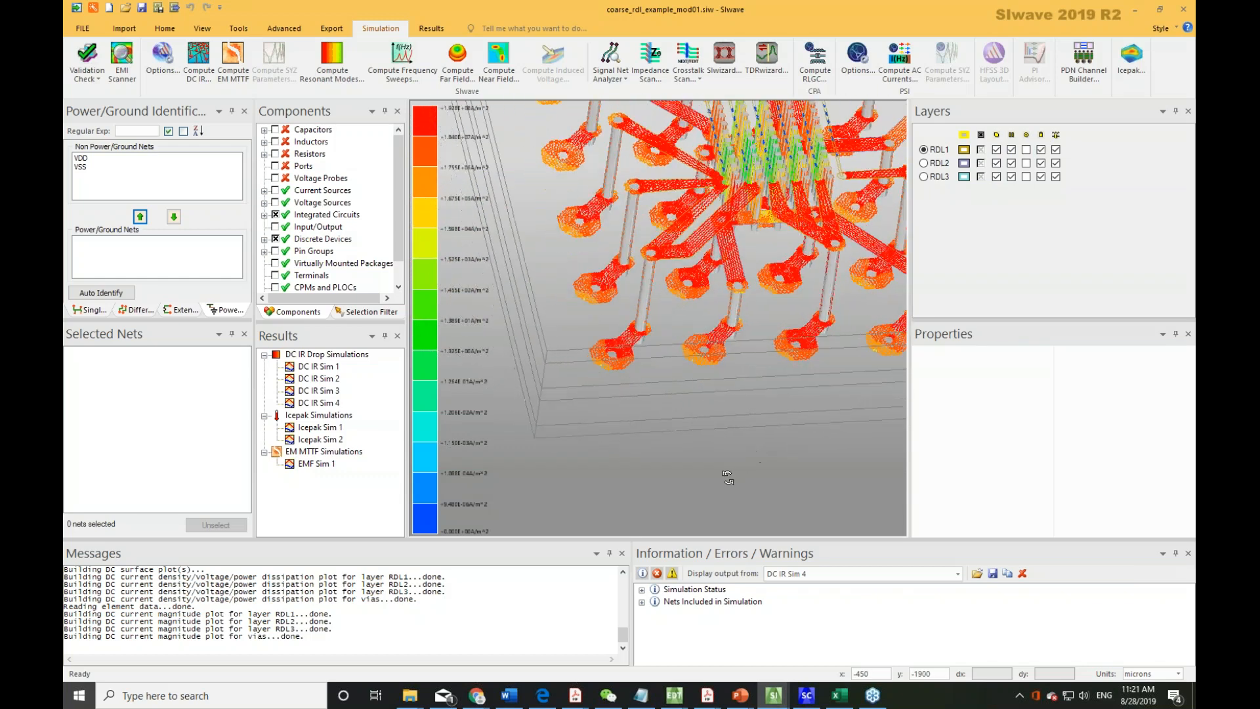
scroll(722, 274, down, 10)
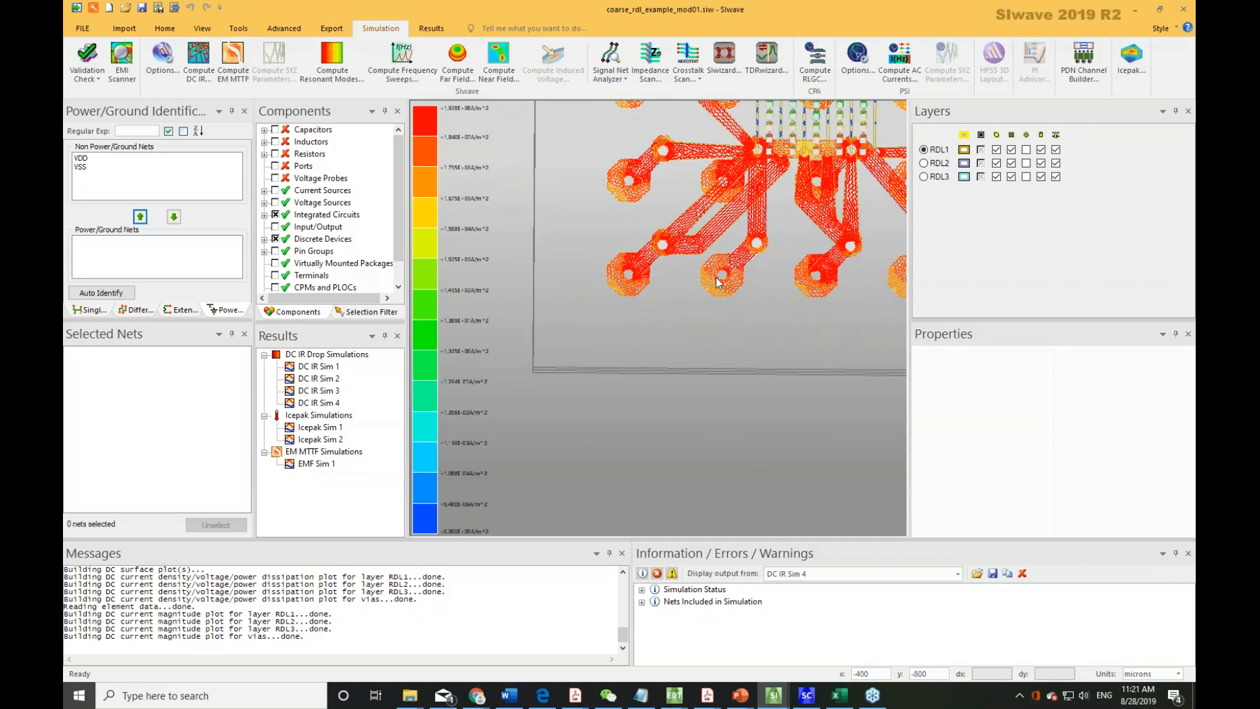
drag(736, 283, 648, 381)
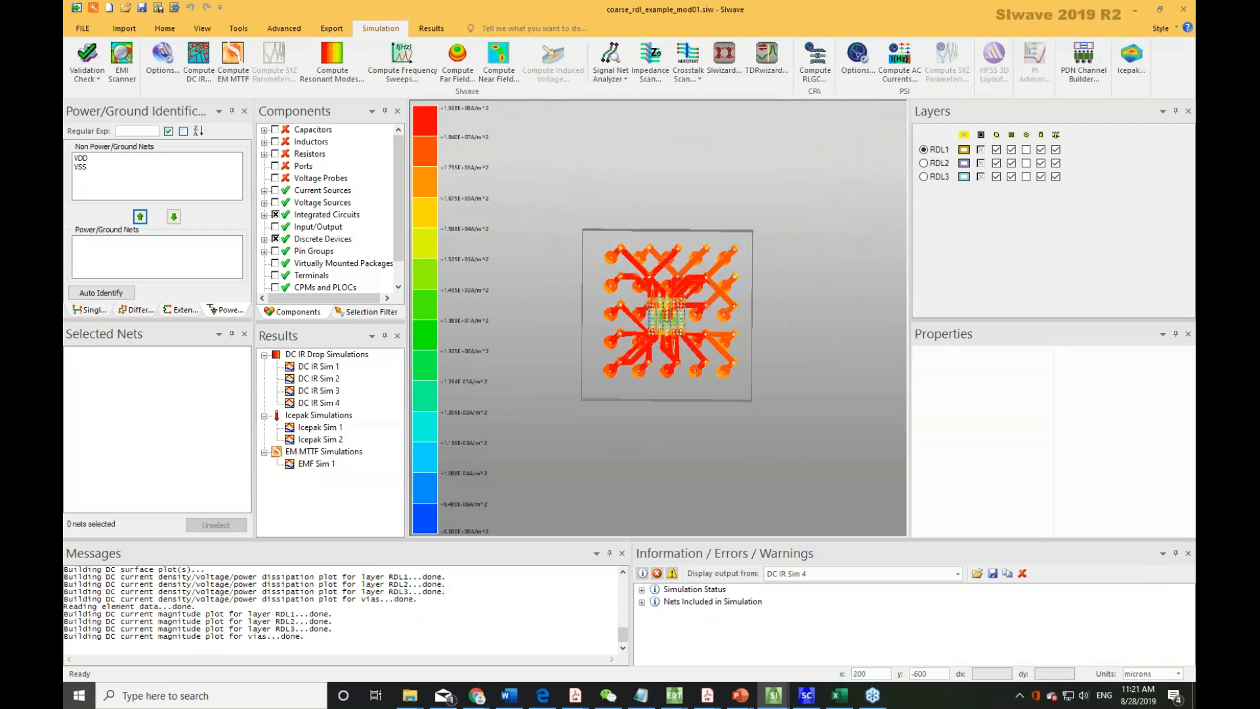
click(233, 60)
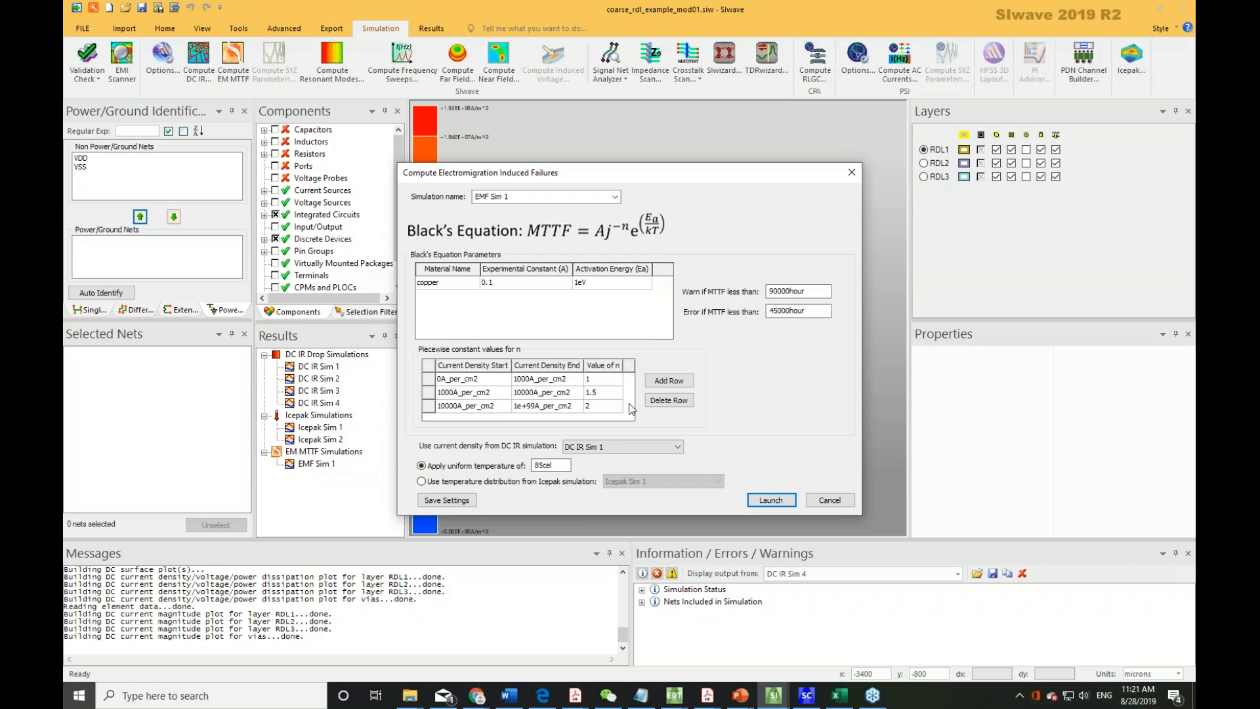
click(628, 447)
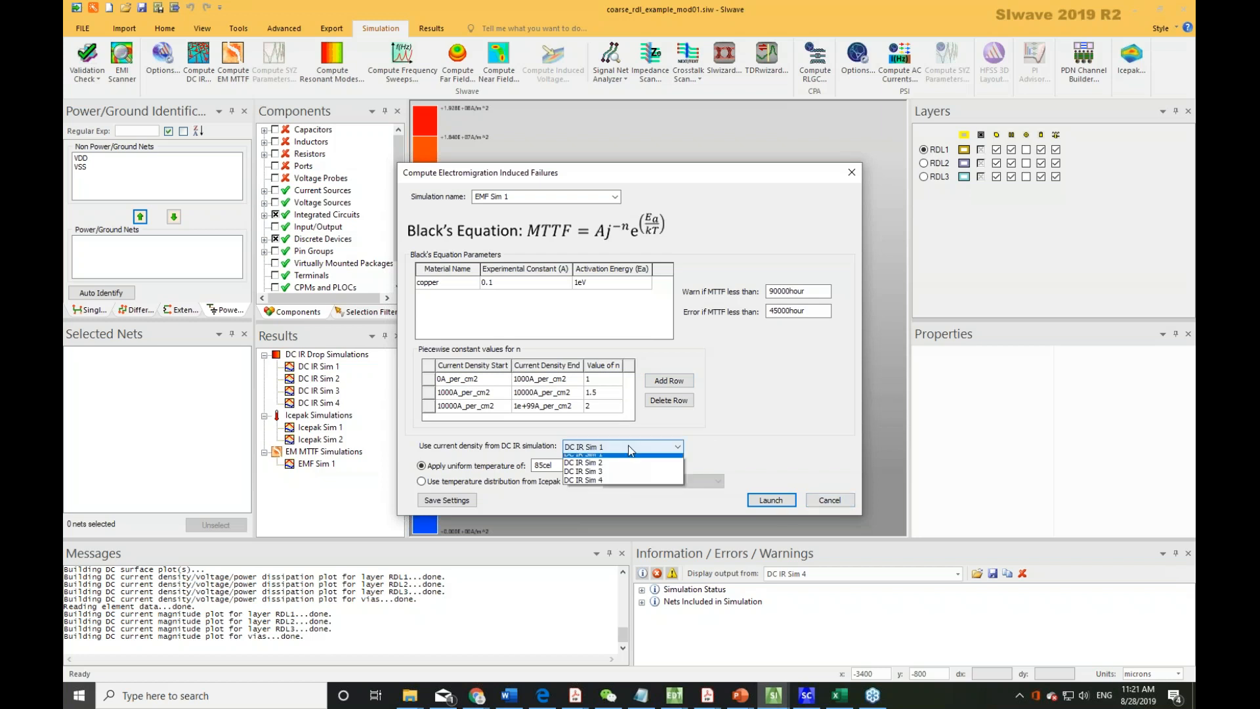
click(596, 479)
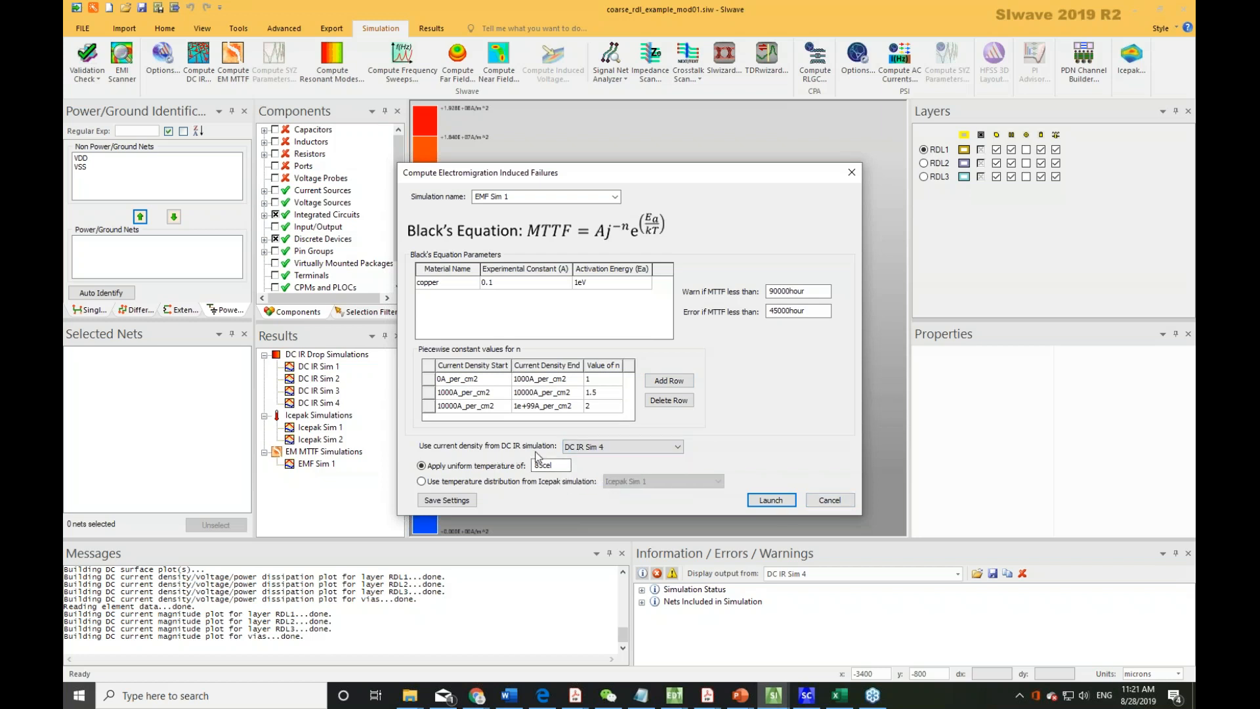
click(812, 502)
Open the EMF Sim 1 electromigration MTTF results plot and close its display settings dialog.
click(312, 464)
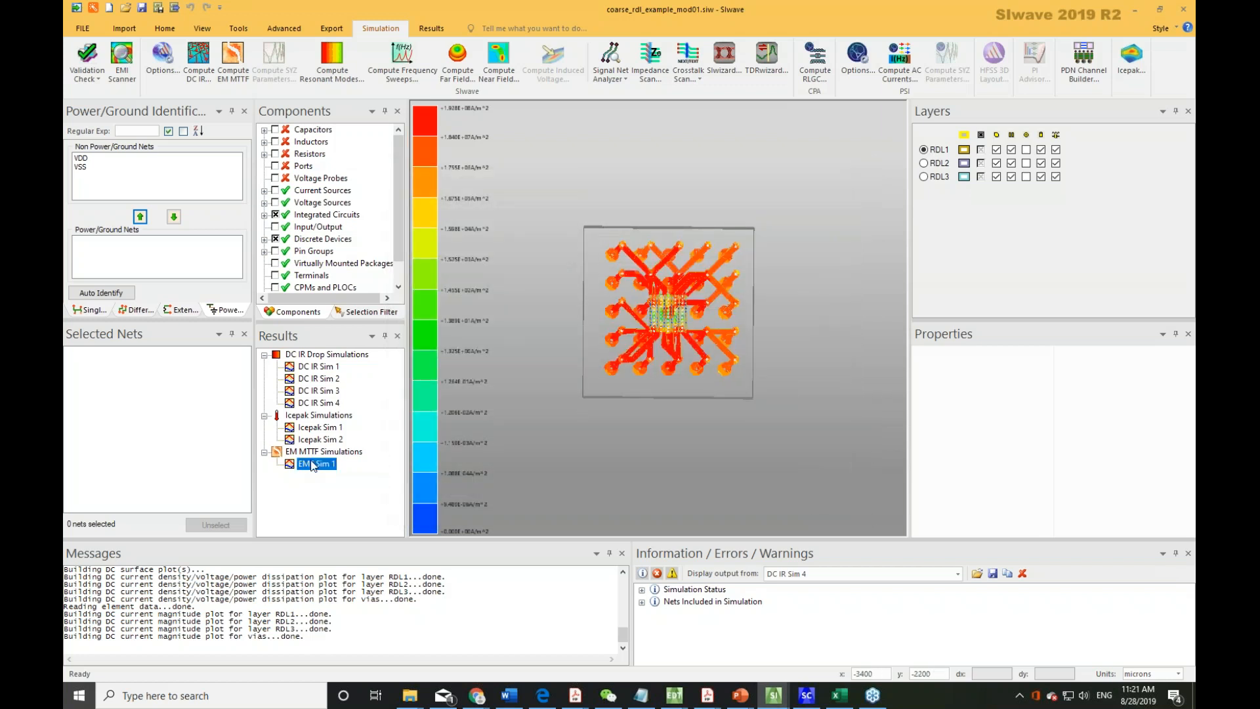
double_click(312, 464)
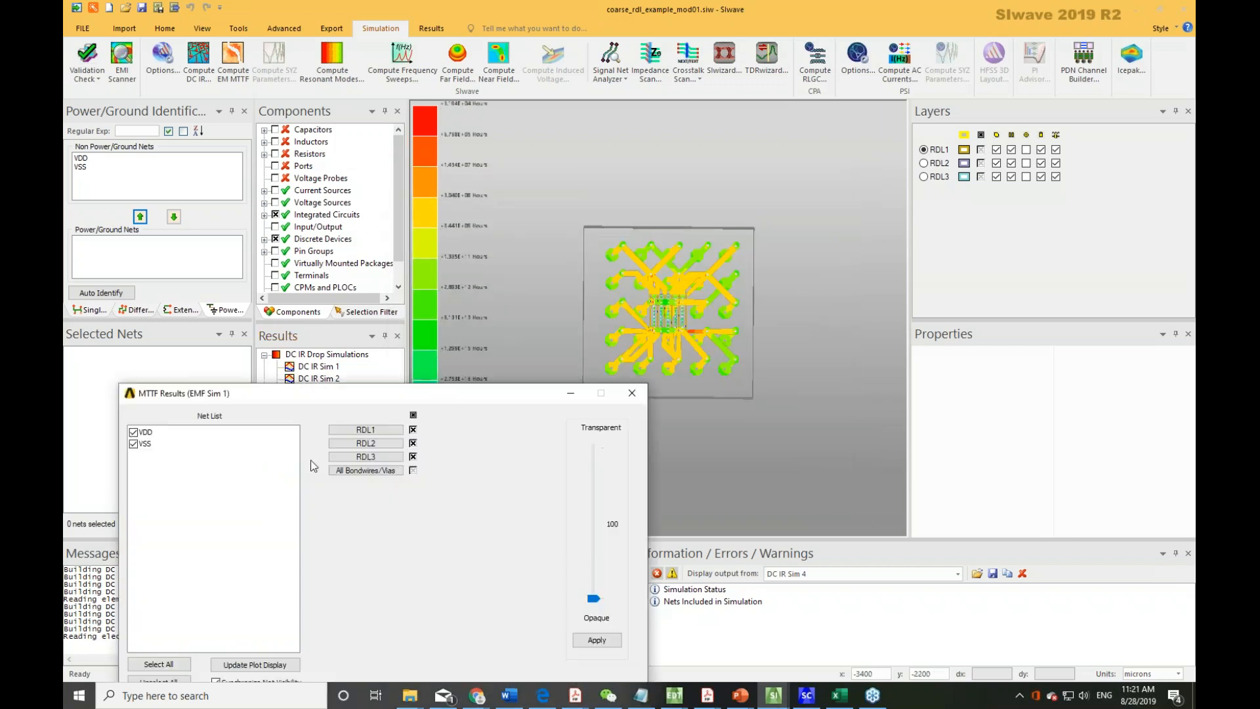
click(631, 397)
Zoom and orbit the MTTF plot to examine the RDL traces and vias around the die.
scroll(670, 357, up, 5)
drag(669, 357, 779, 374)
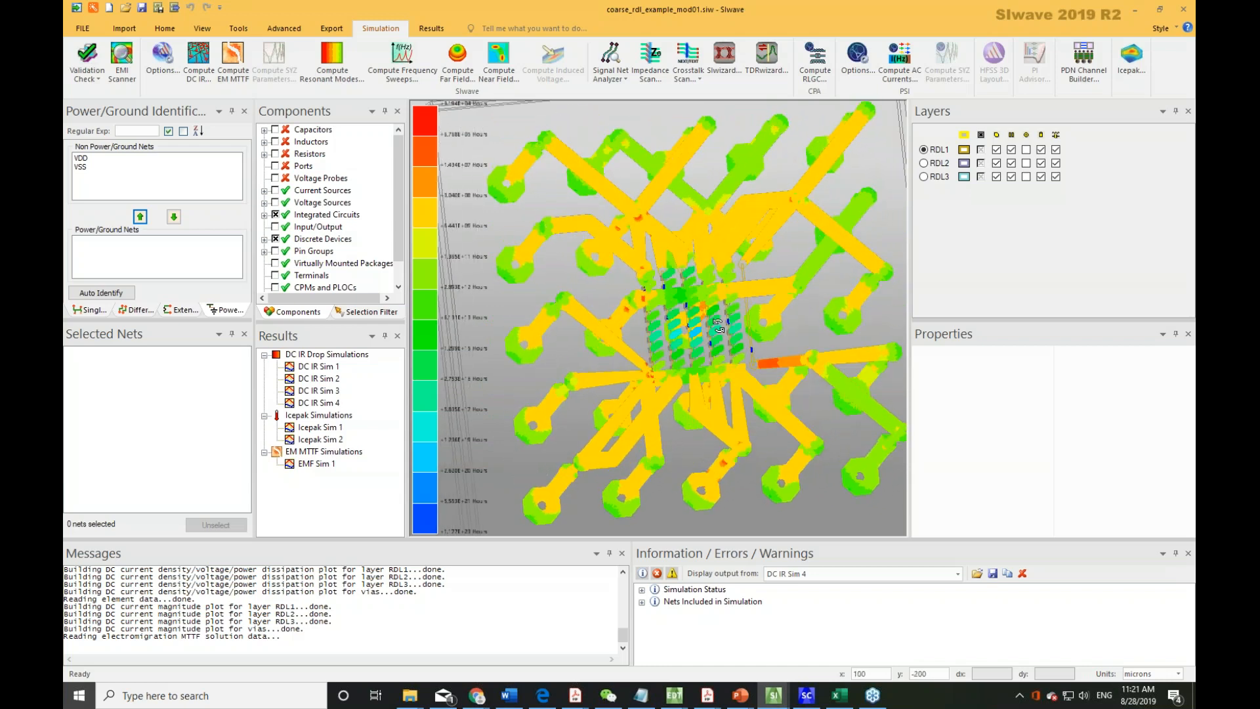
drag(658, 307, 641, 231)
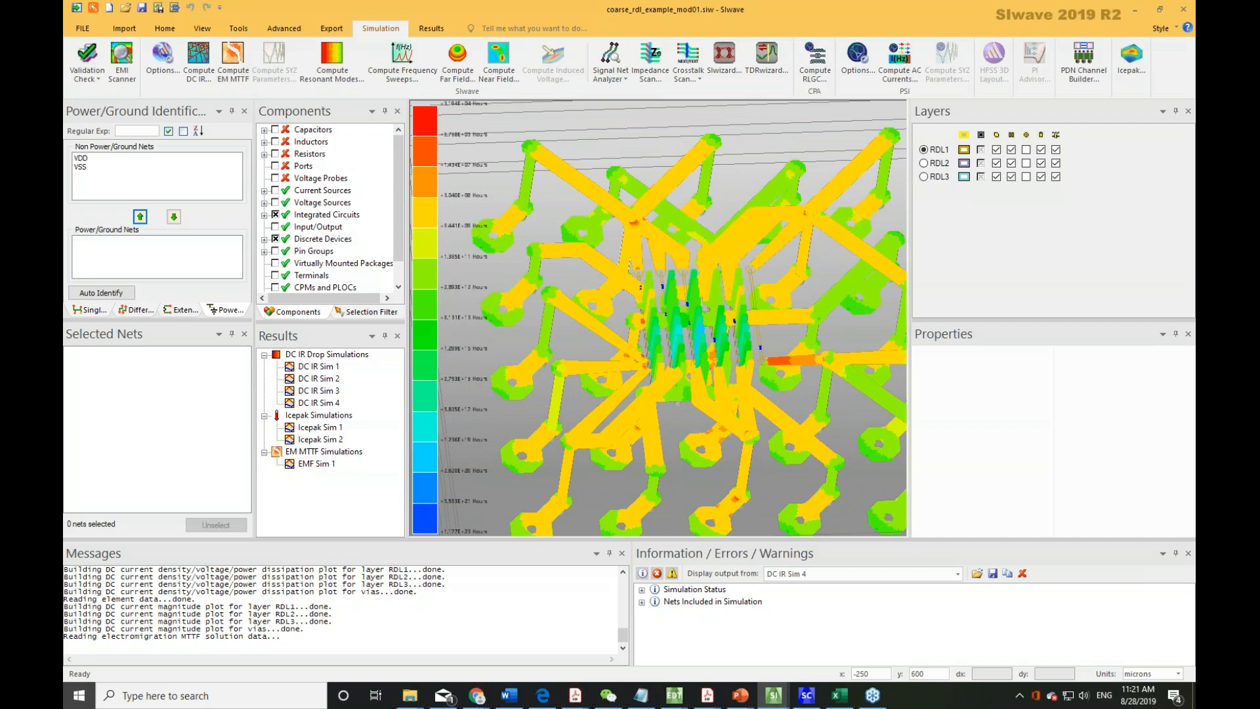
drag(769, 372, 841, 435)
scroll(782, 435, down, 3)
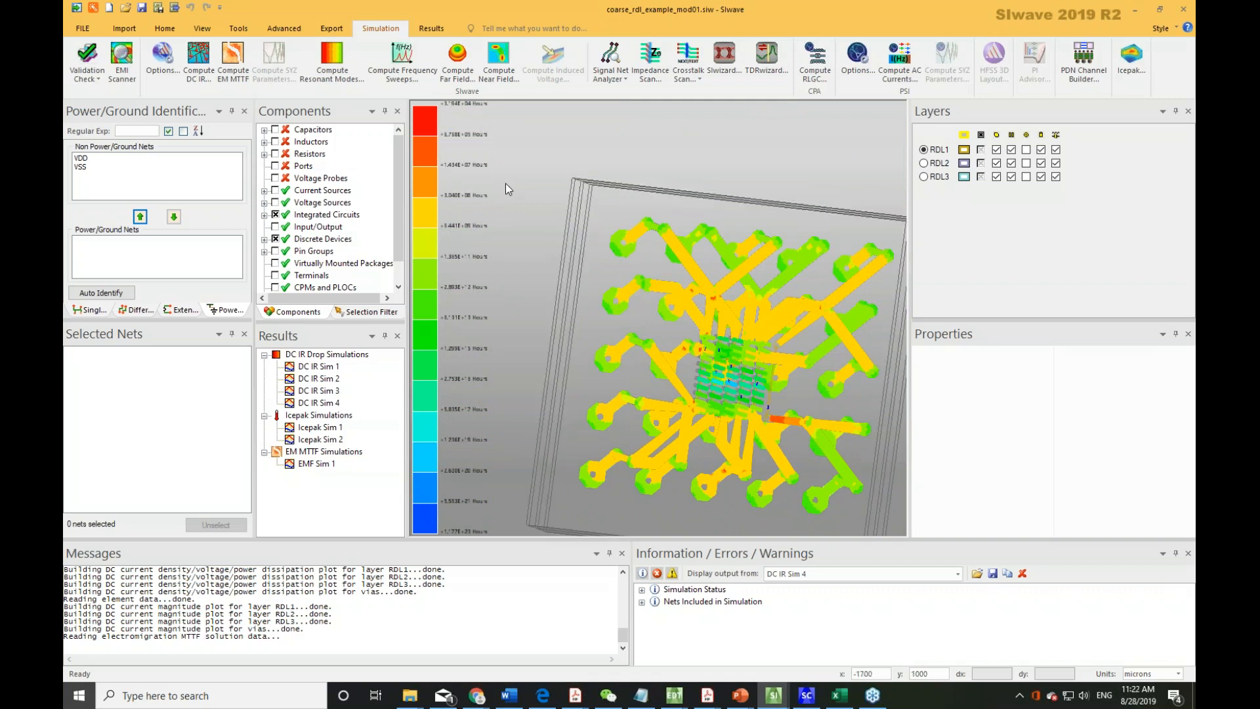
drag(791, 333, 824, 235)
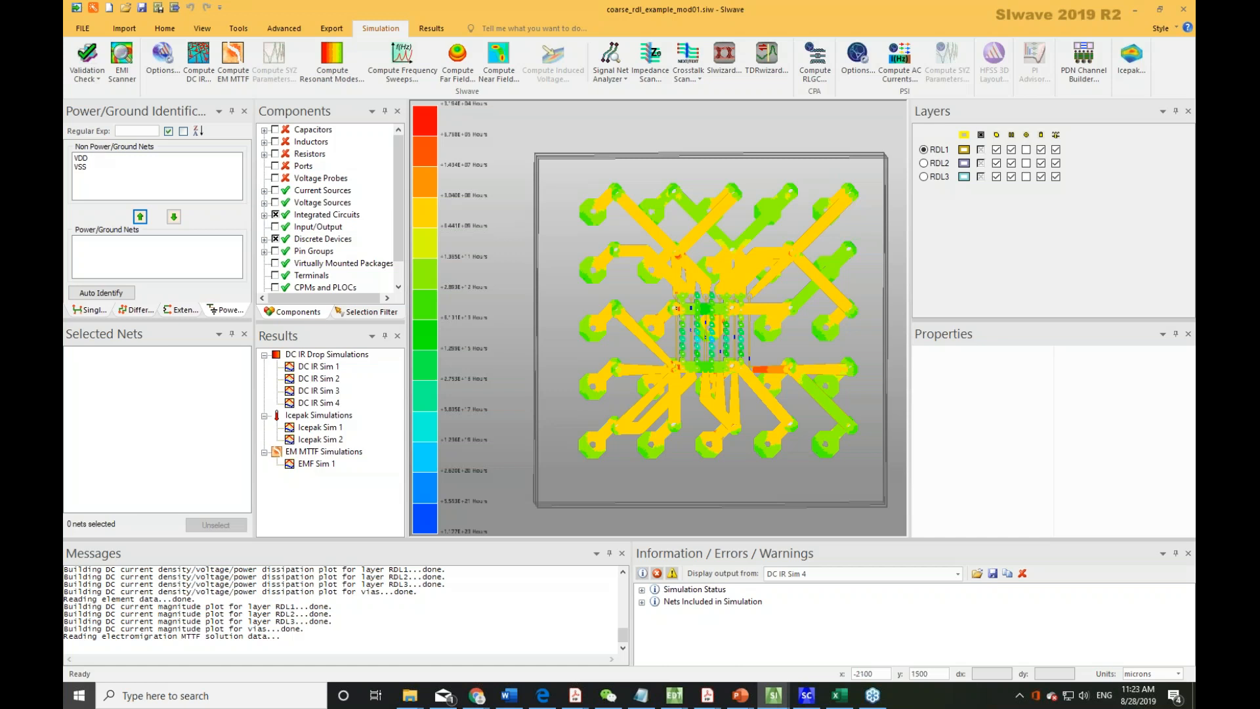
click(740, 695)
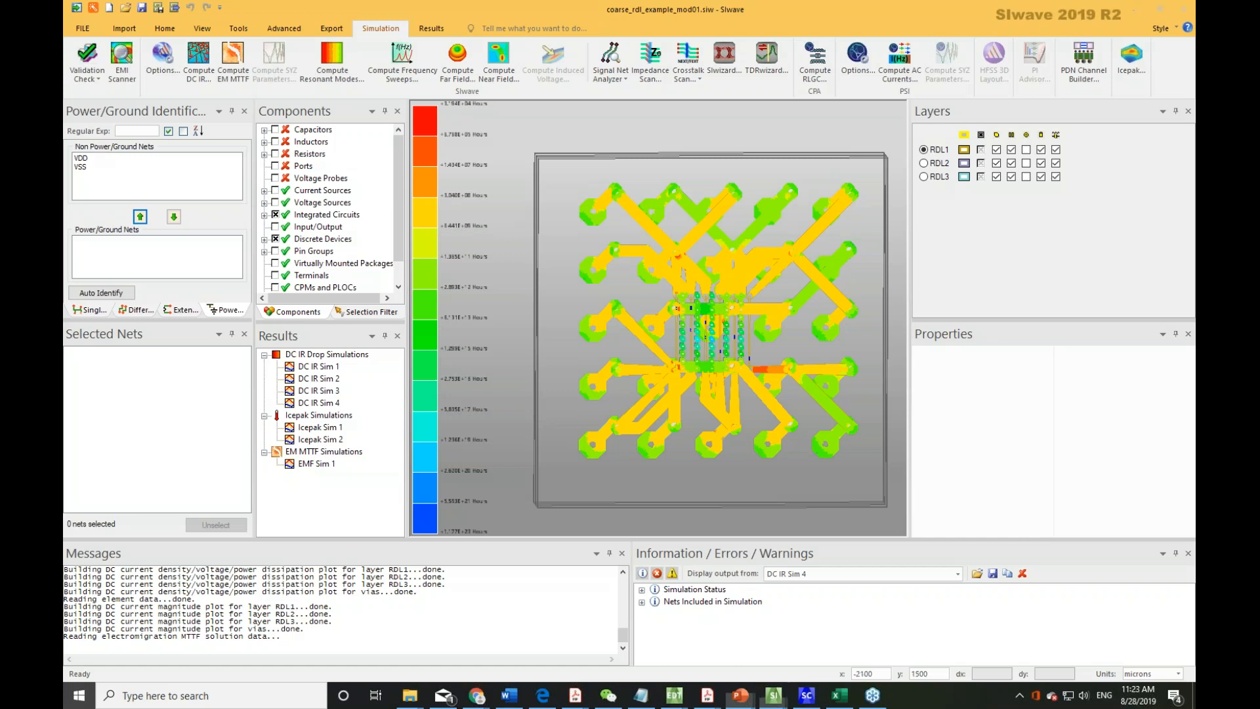